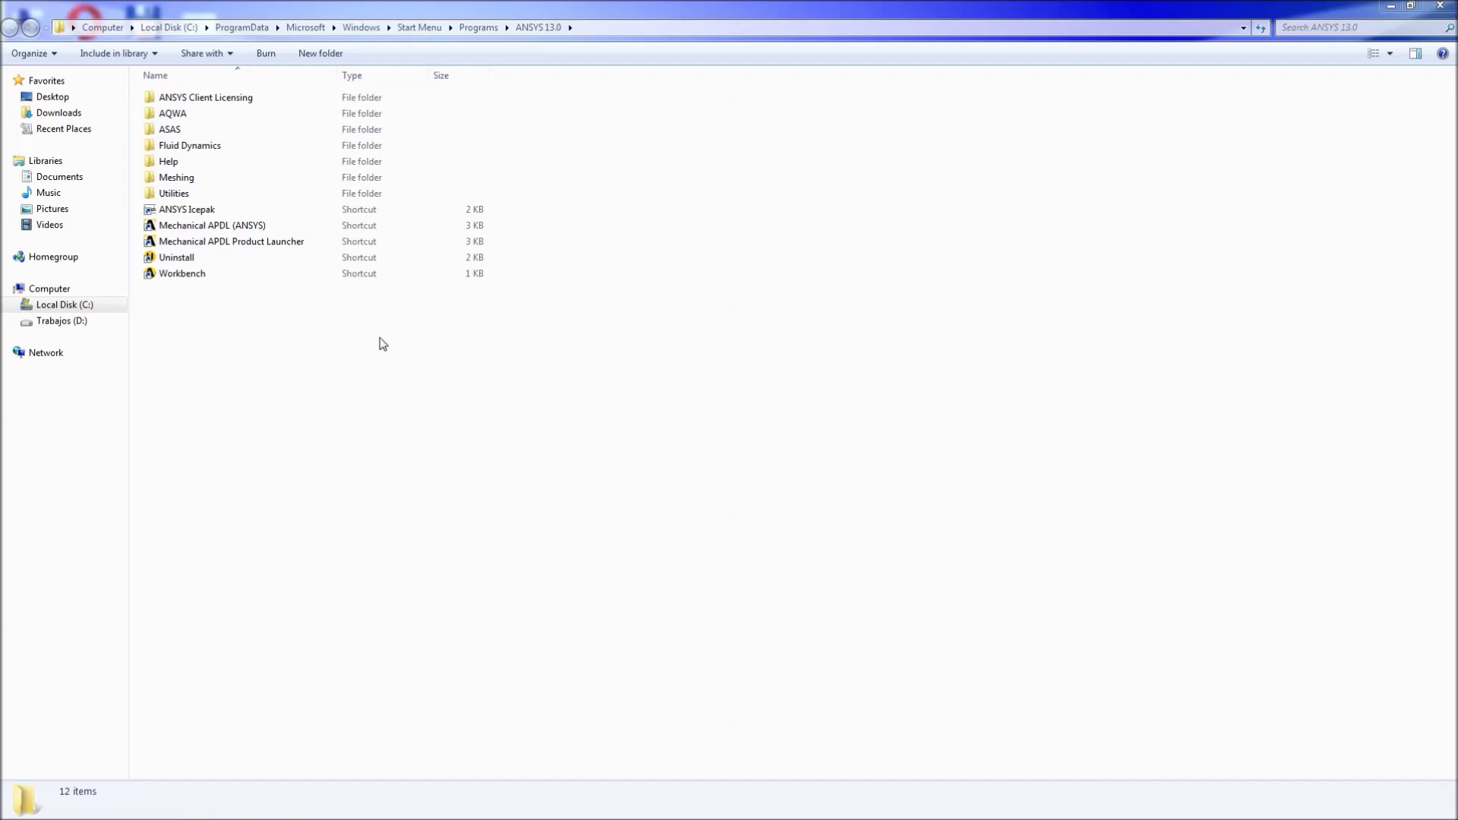
Step: Select the Mechanical APDL (ANSYS) shortcut in the ANSYS 13.0 Start Menu folder
left_click(283, 232)
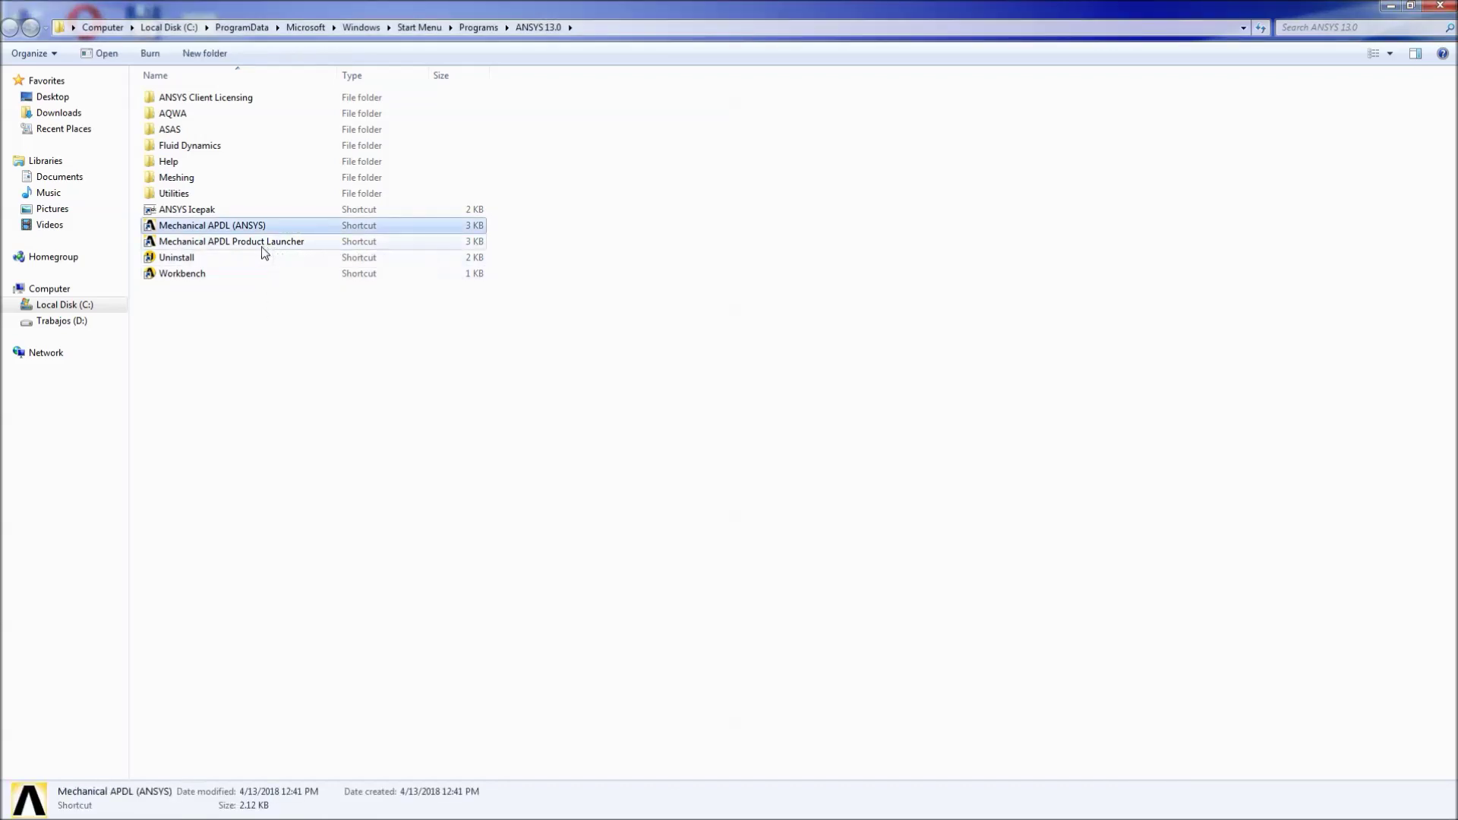
left_click(264, 244)
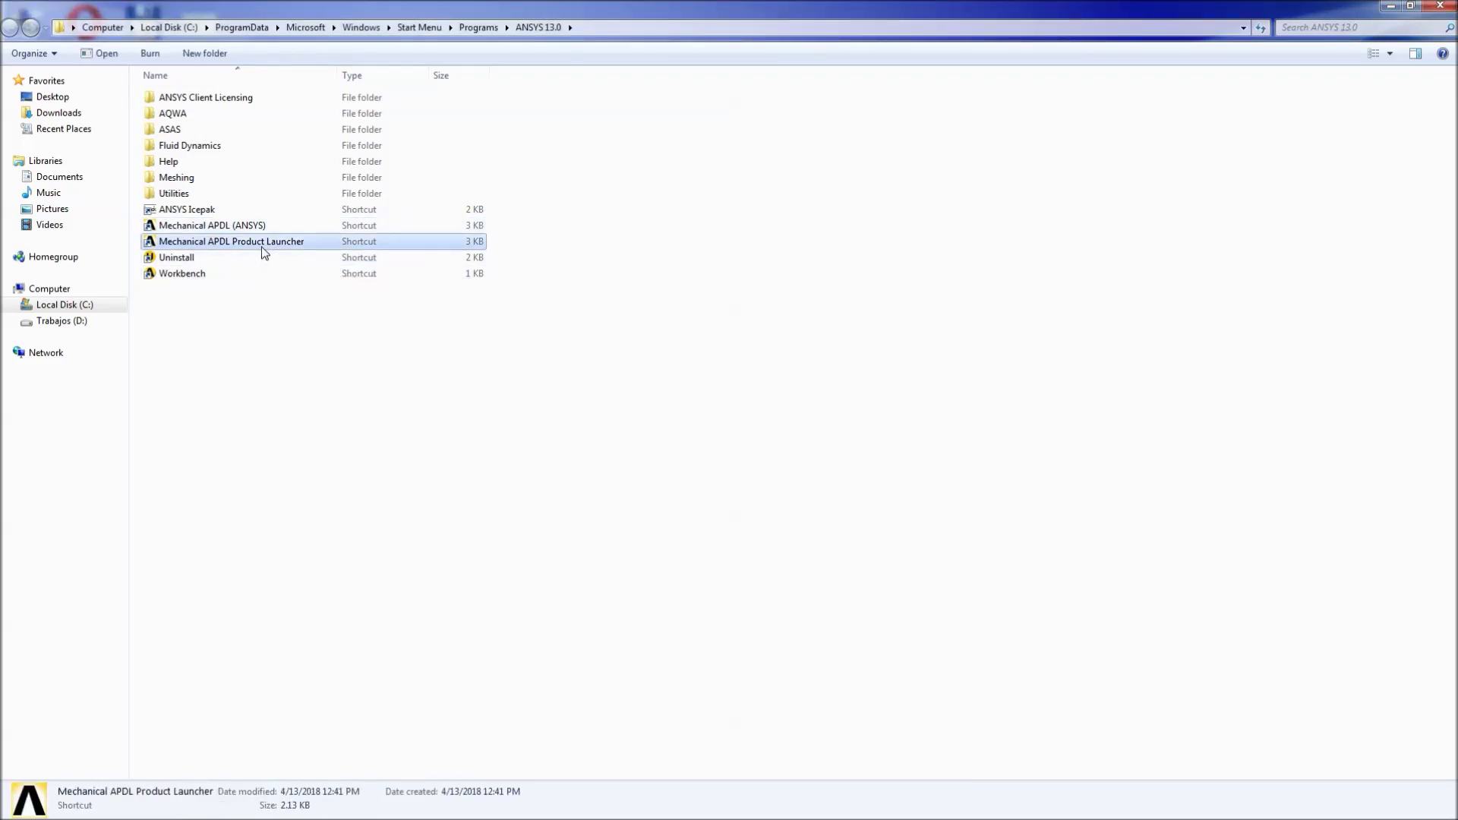
left_click(256, 318)
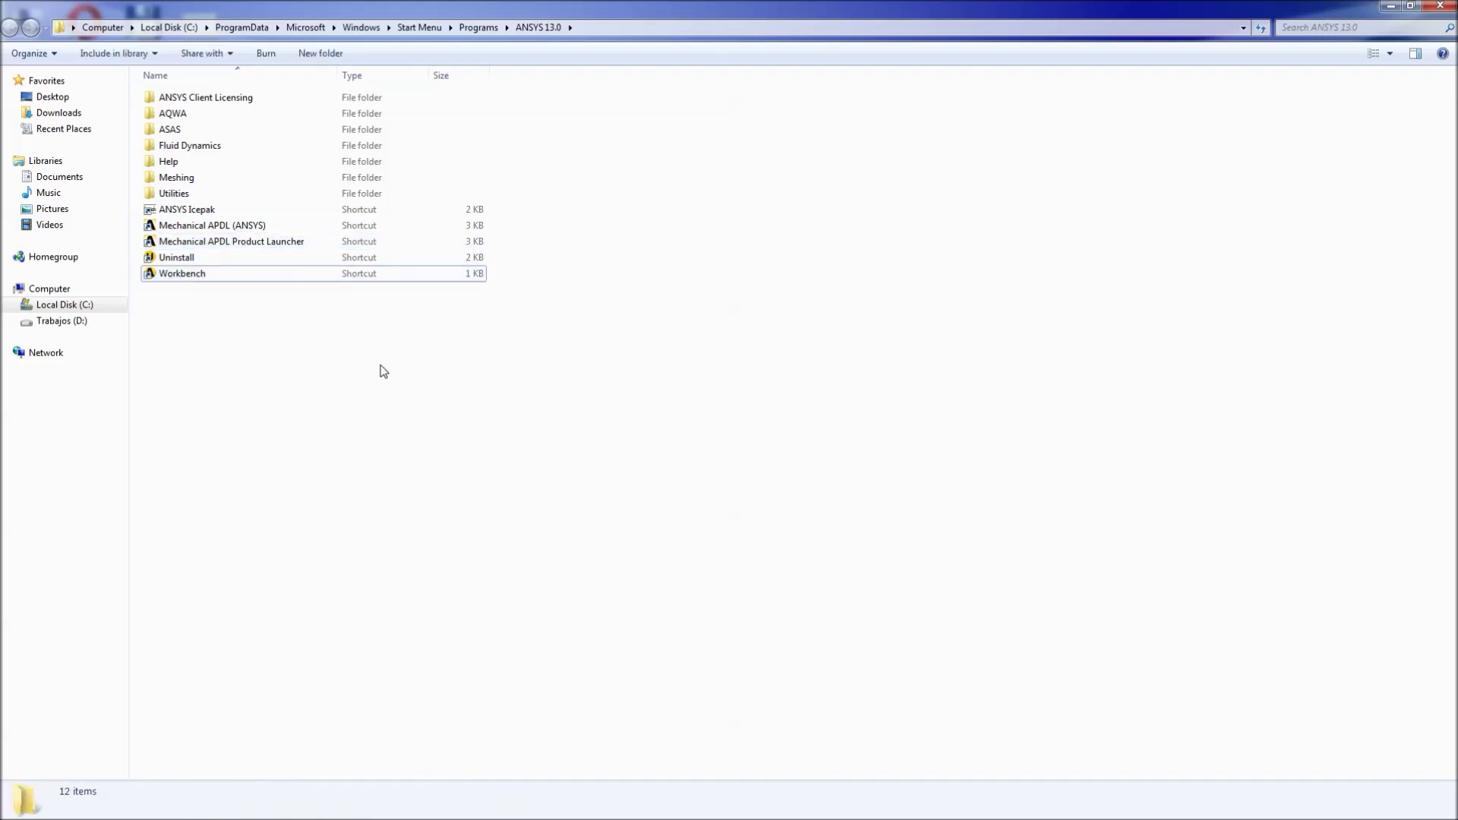
left_click(268, 274)
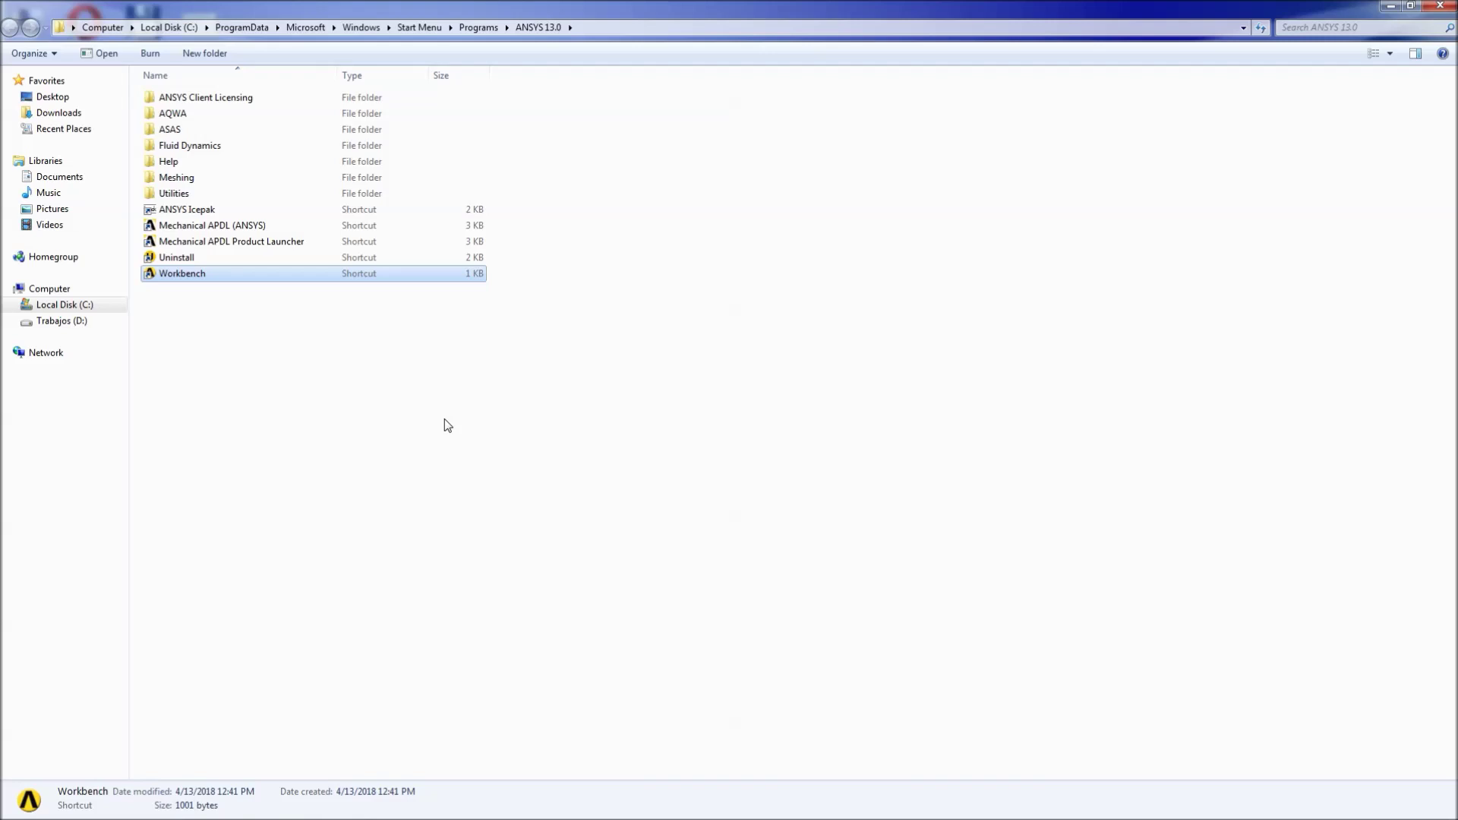
left_click(275, 233)
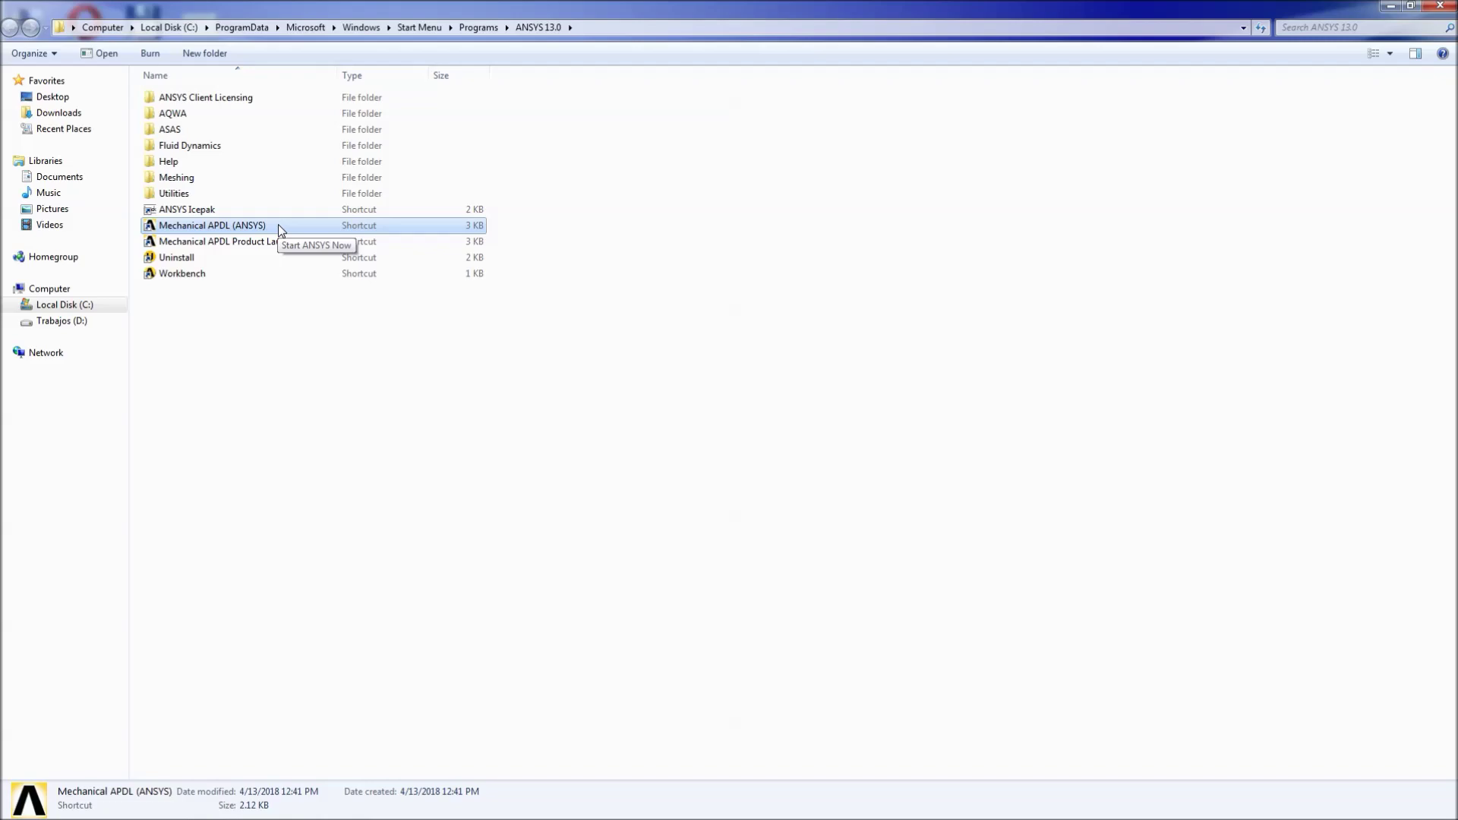
Step: Launch Mechanical APDL directly from its shortcut, opening a default test-1 session
double_click(278, 225)
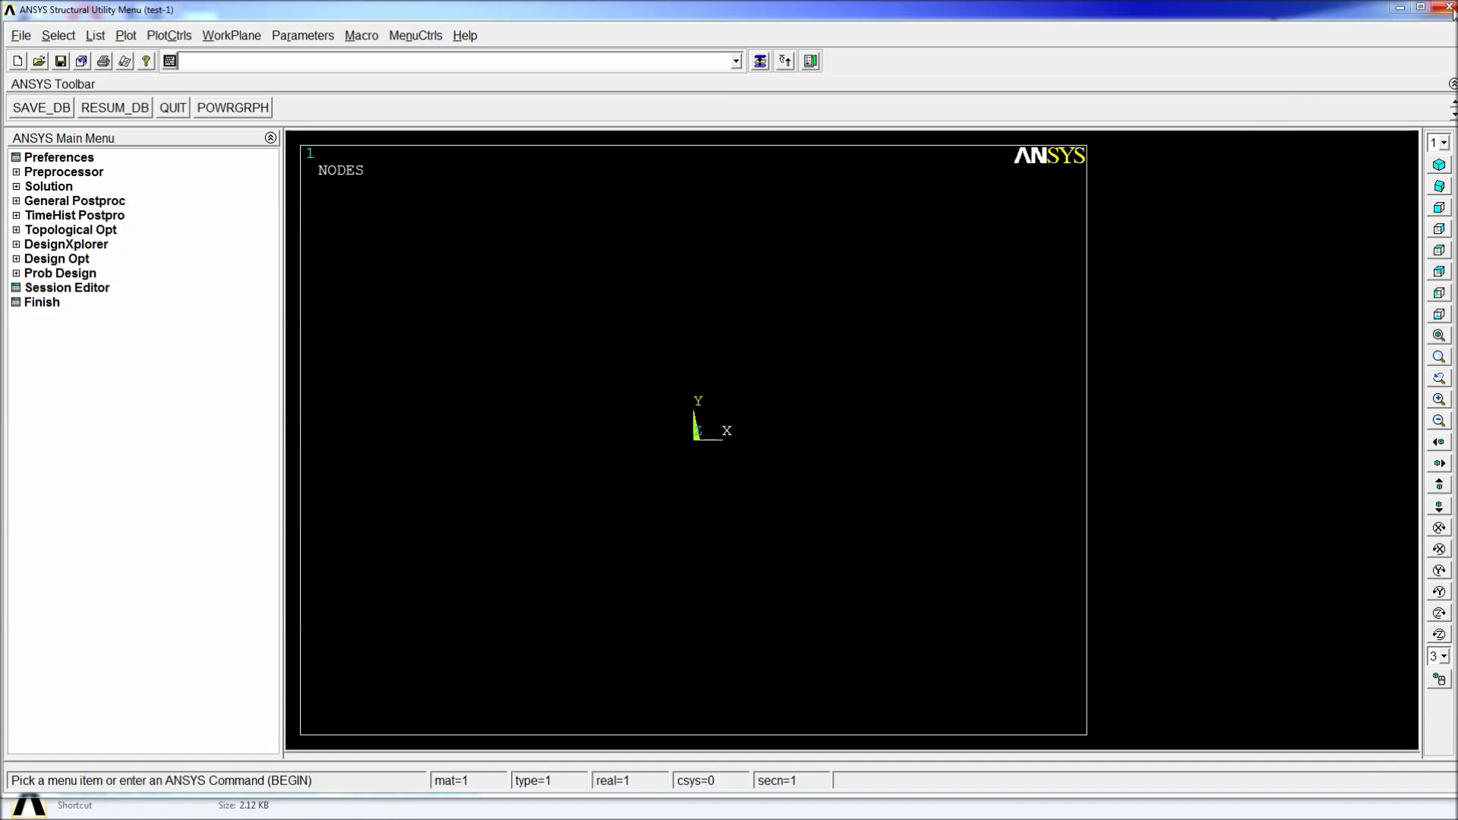
Step: Close the ANSYS window and confirm Quit - No Save! to exit without saving
left_click(21, 35)
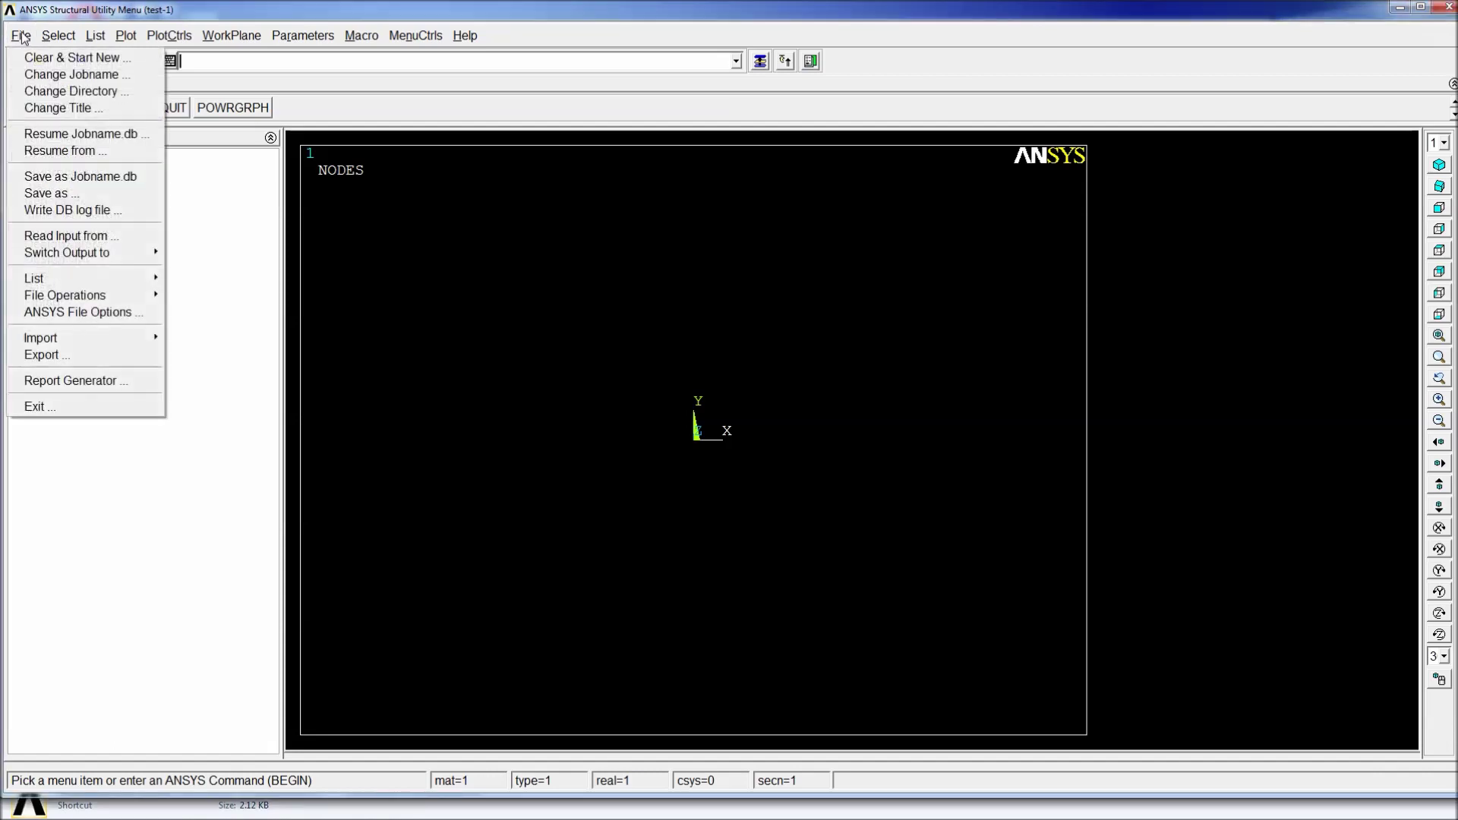
left_click(395, 7)
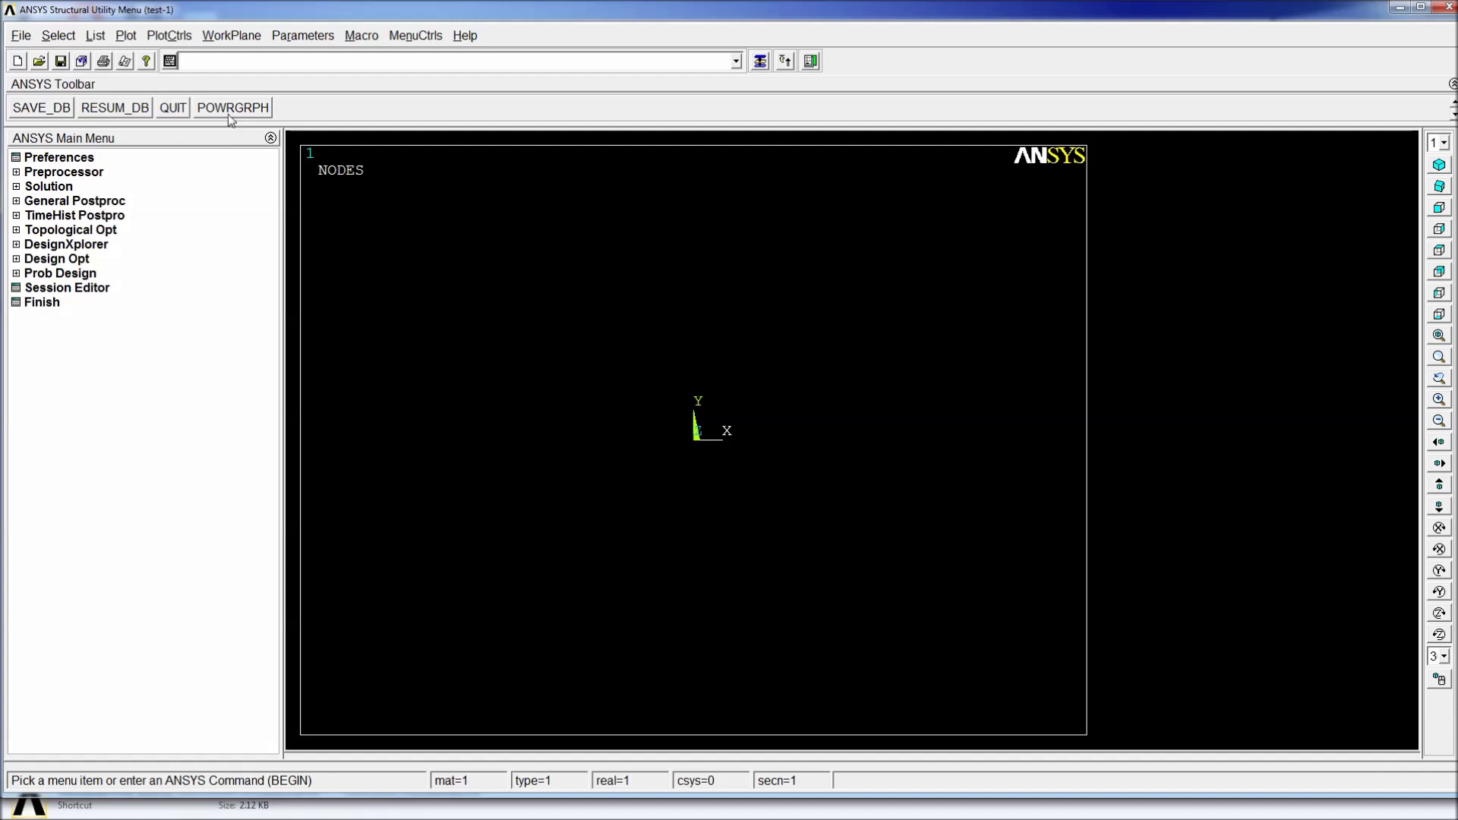
left_click(1438, 7)
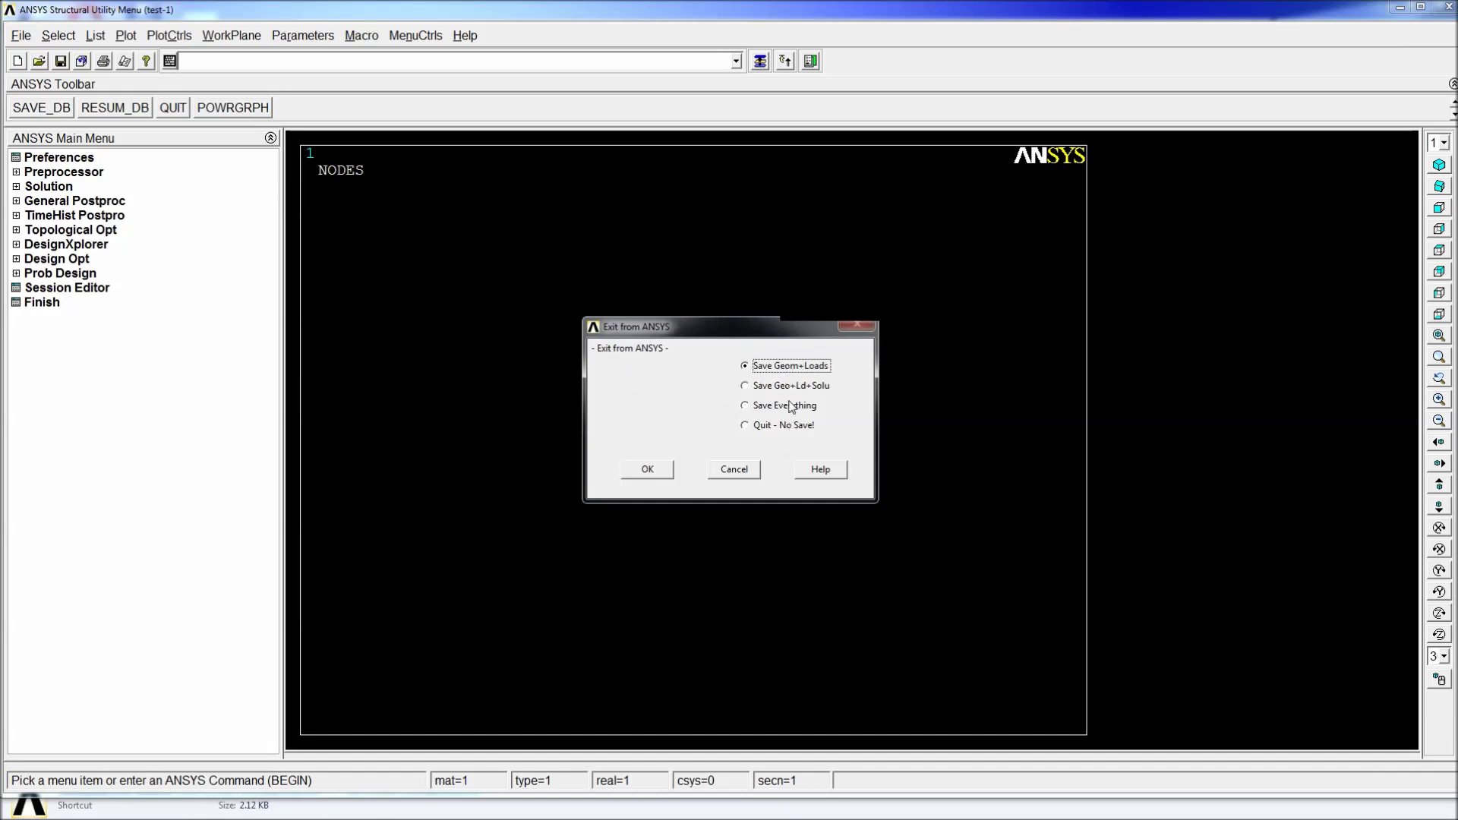
left_click(780, 428)
left_click(646, 471)
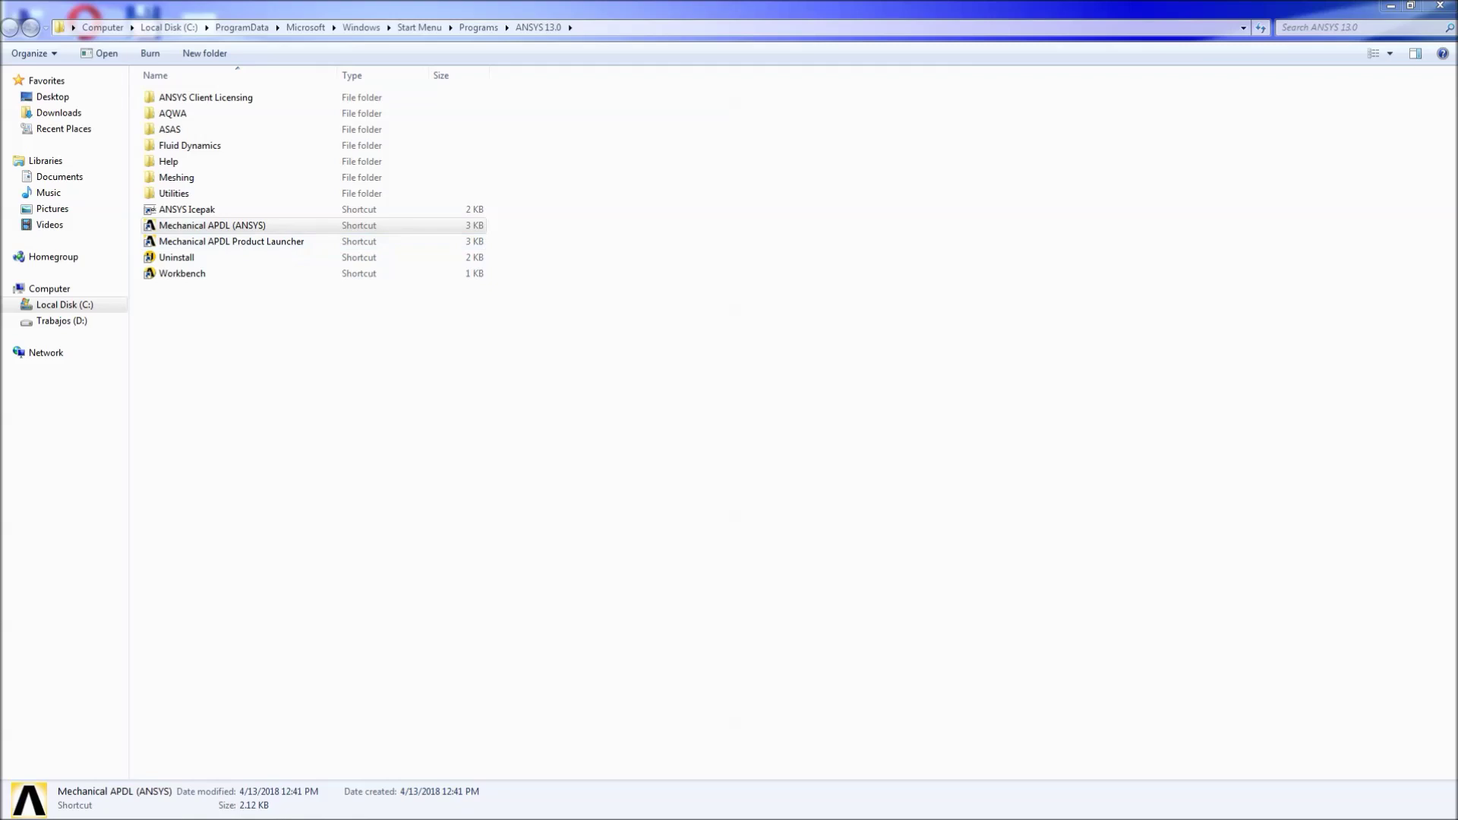
Step: Start the Mechanical APDL Product Launcher with ANSYS kept as the simulation environment
double_click(263, 242)
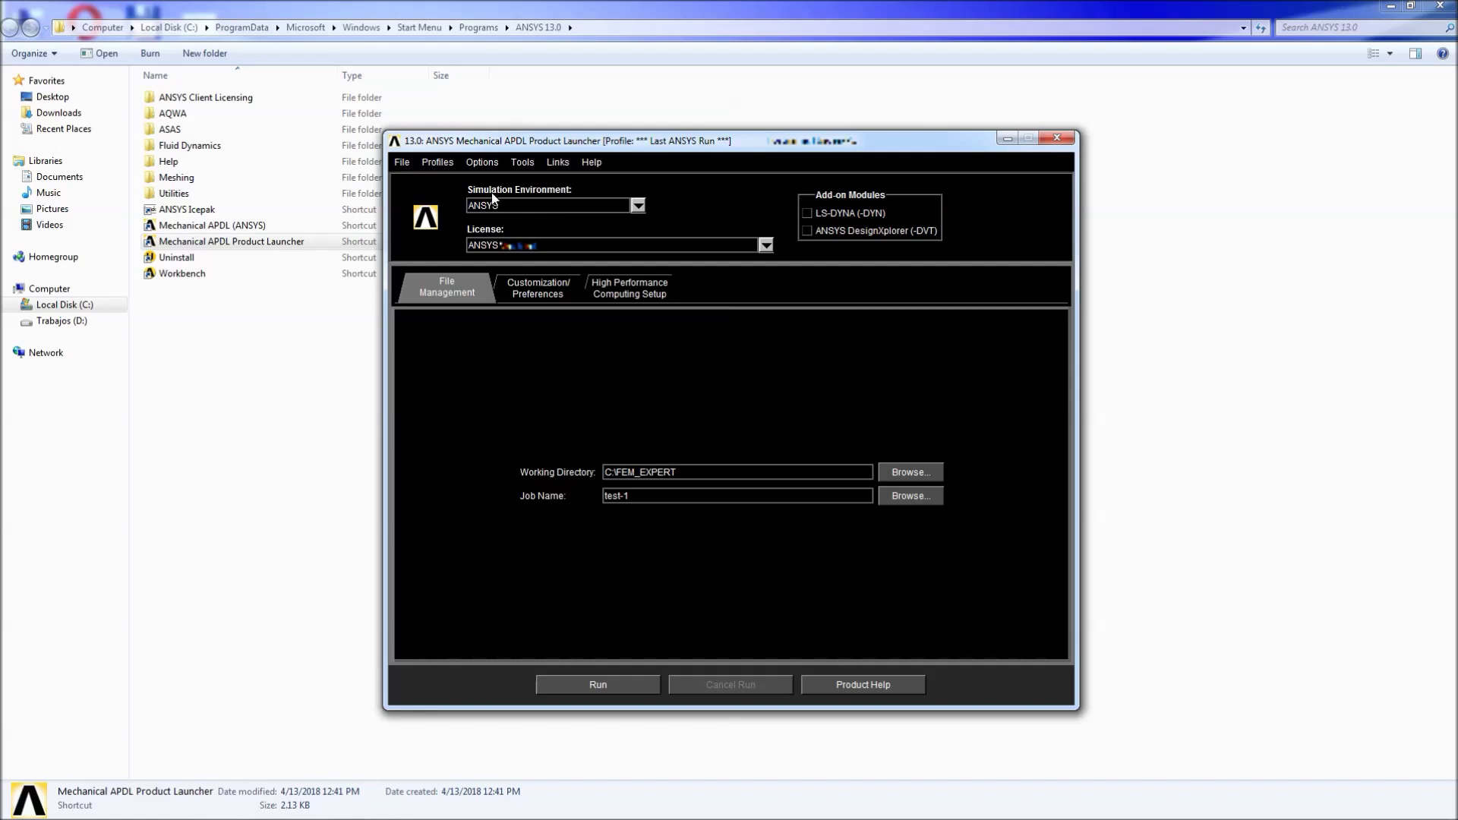
left_click(638, 206)
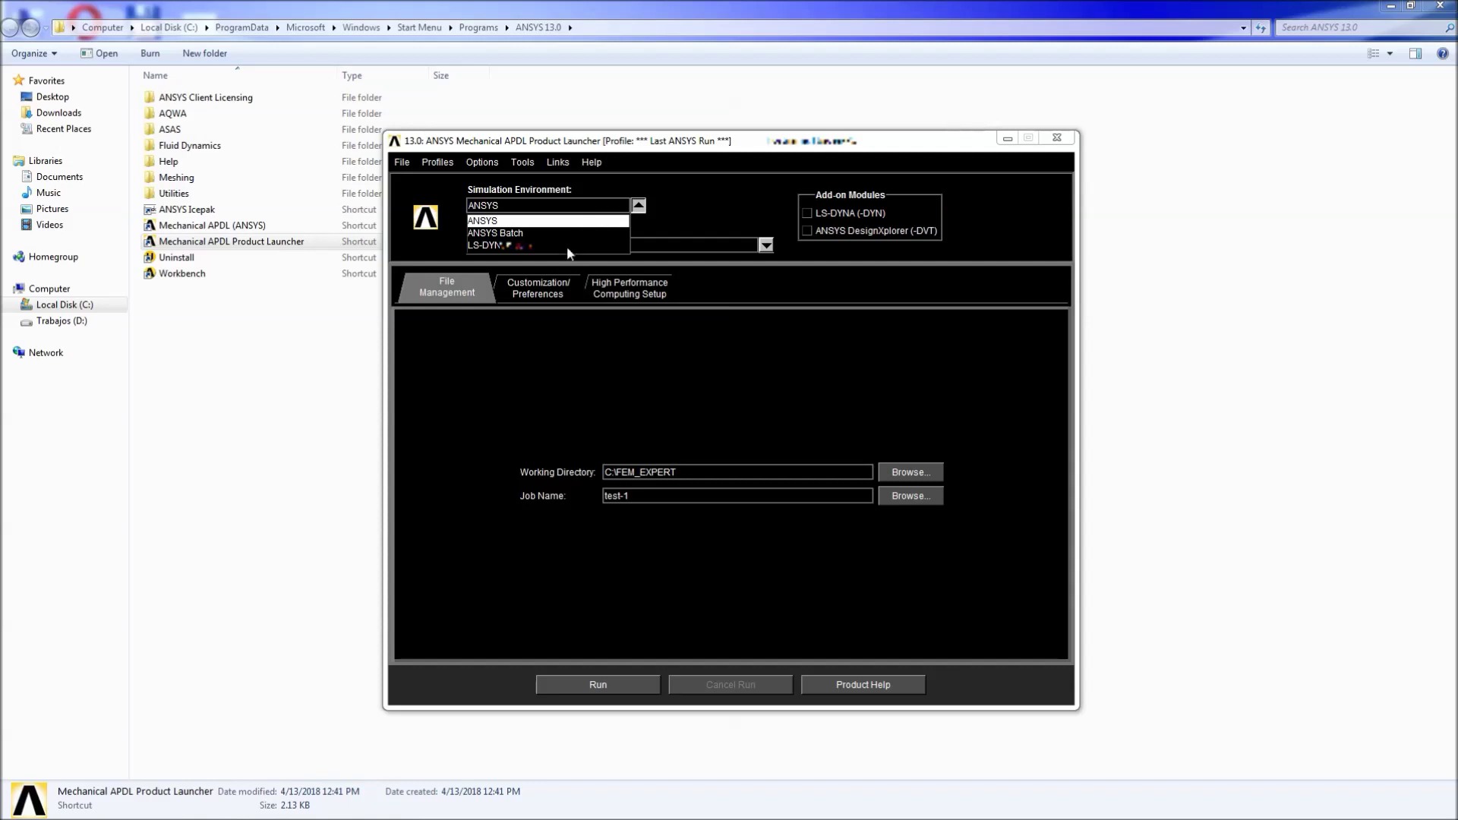
left_click(700, 220)
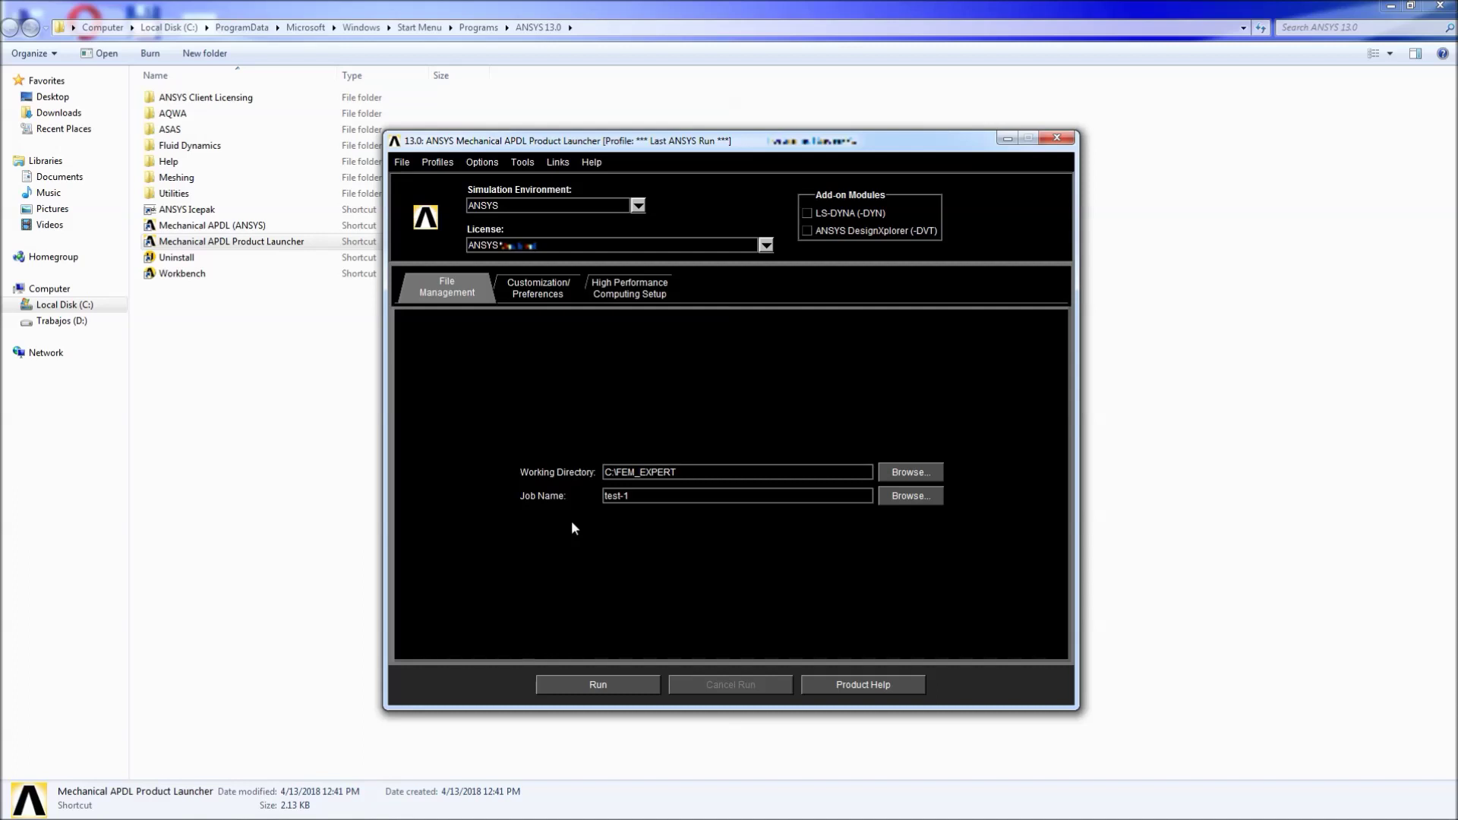
left_click(534, 297)
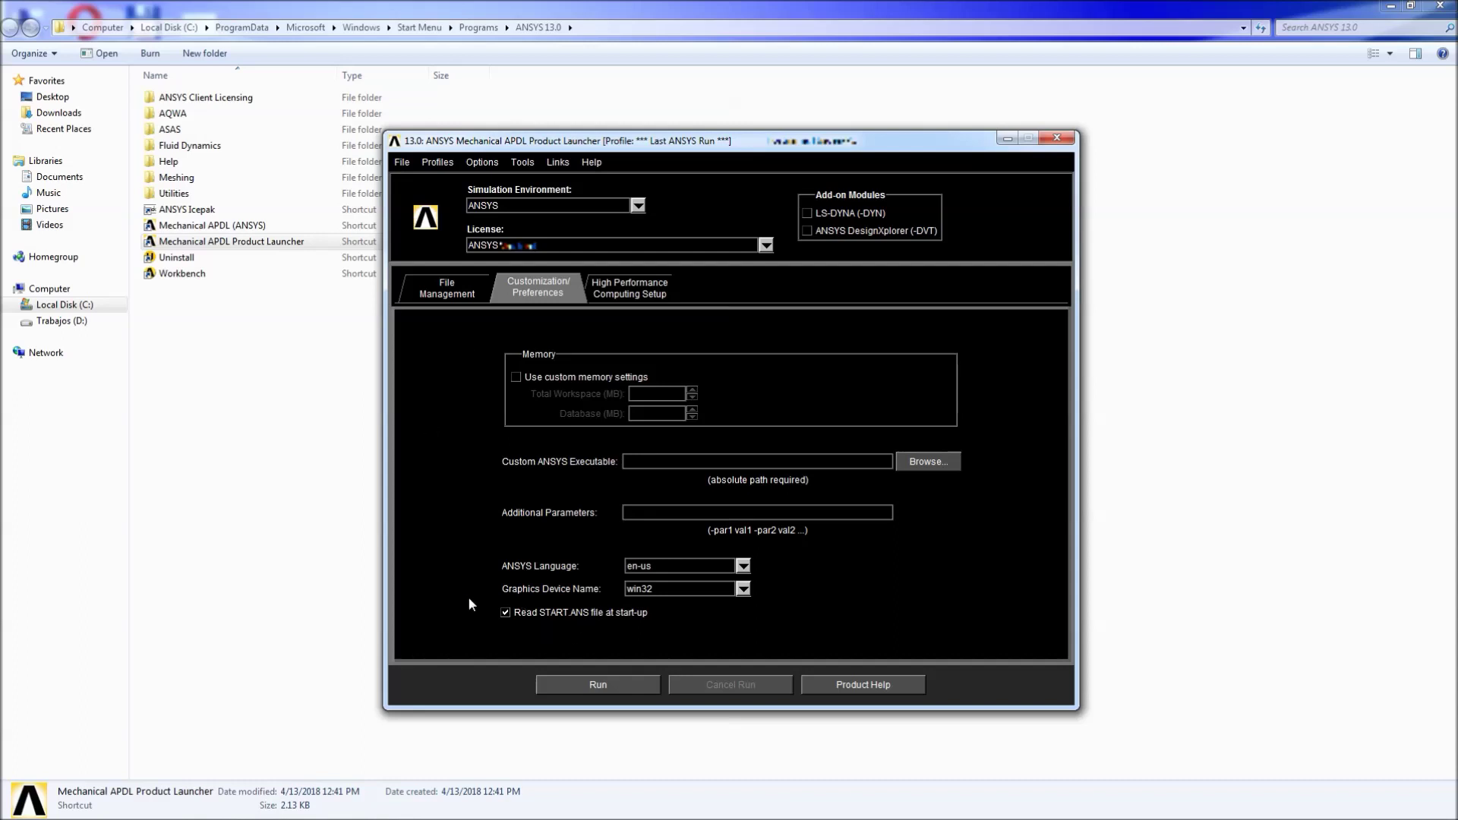
Step: Keep win32 as the graphics device, then review the HPC setup with run type None
left_click(743, 589)
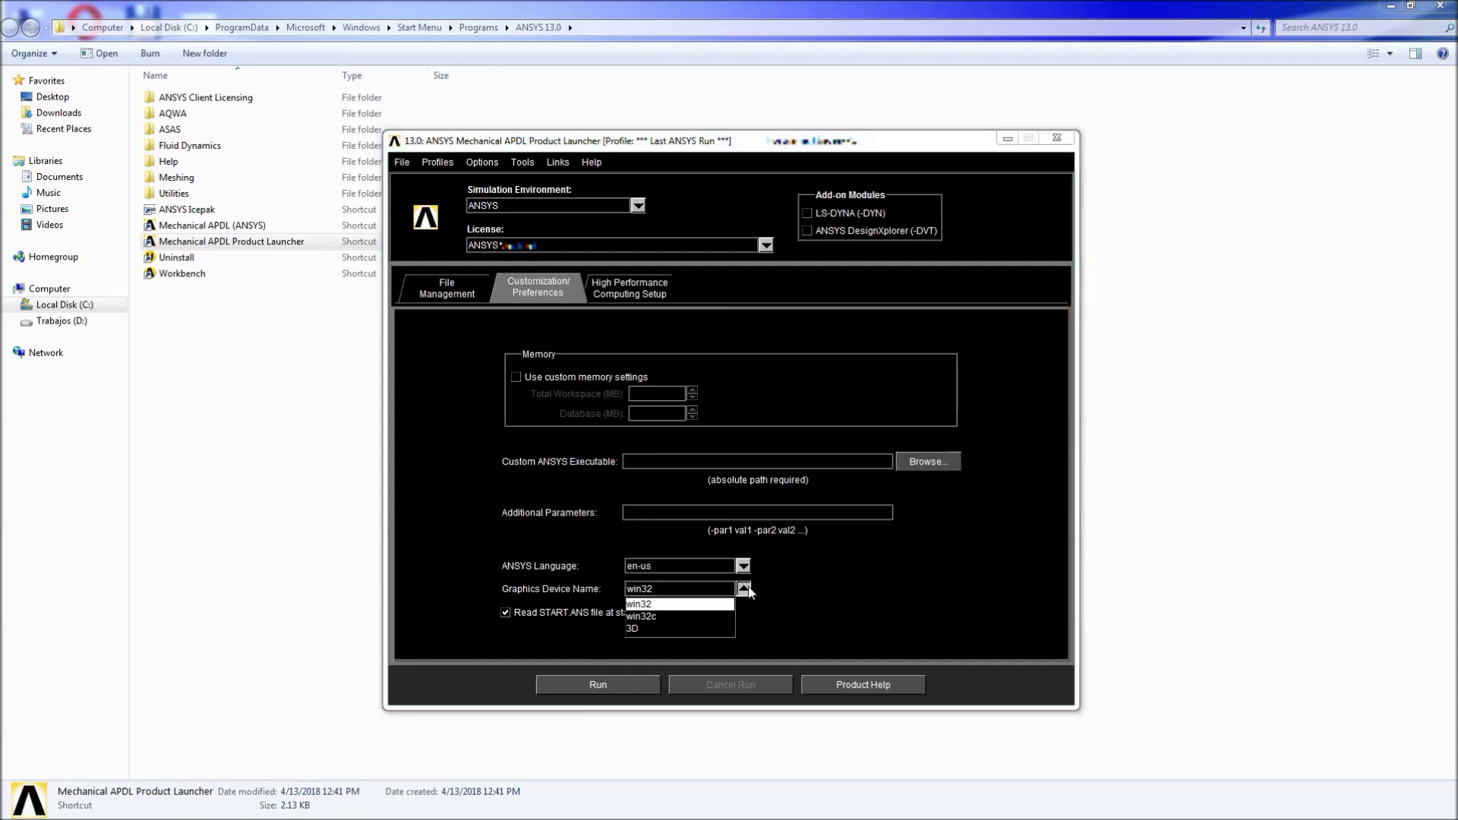
left_click(802, 578)
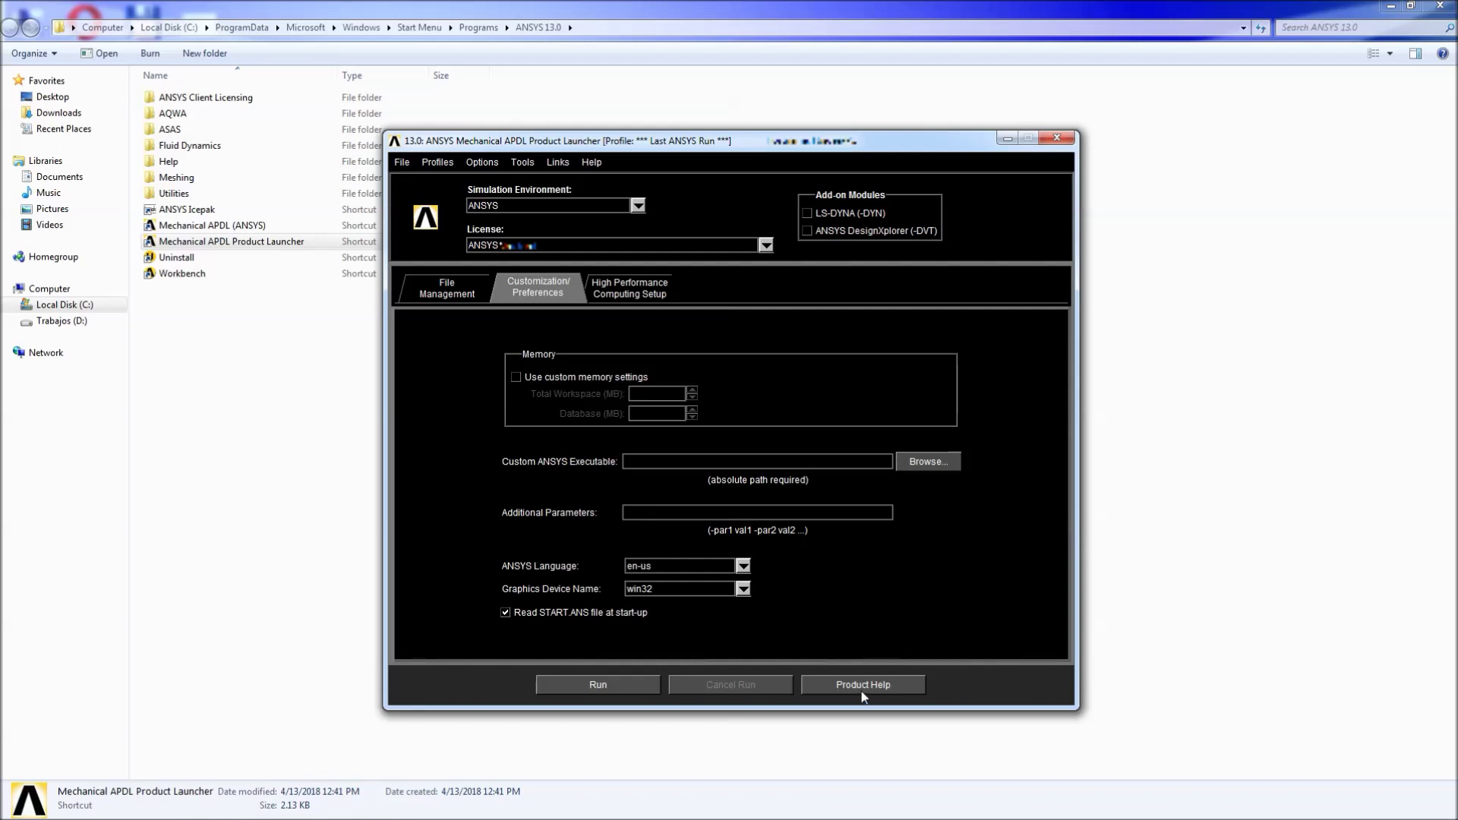
left_click(641, 291)
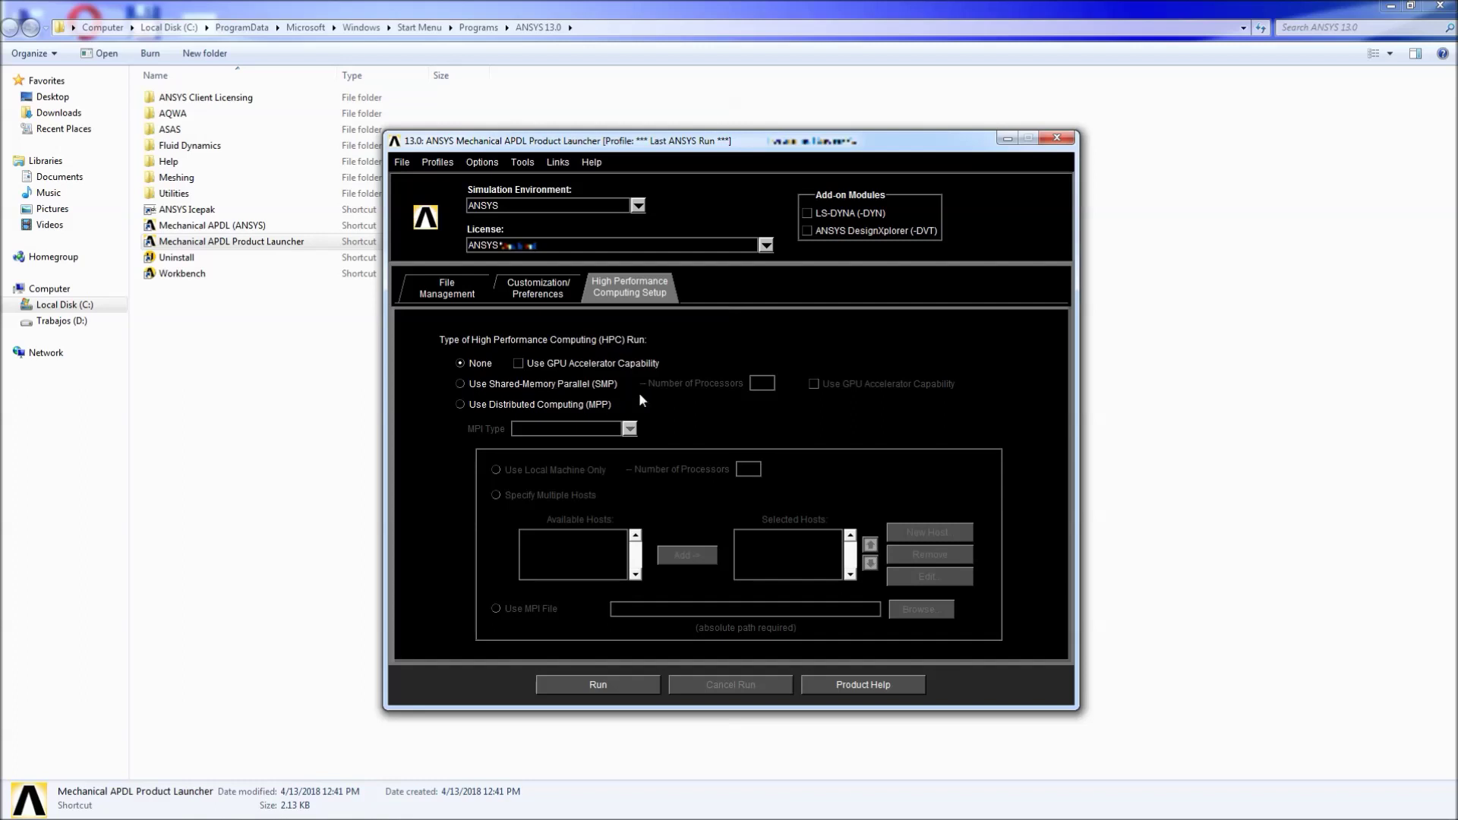
left_click(460, 386)
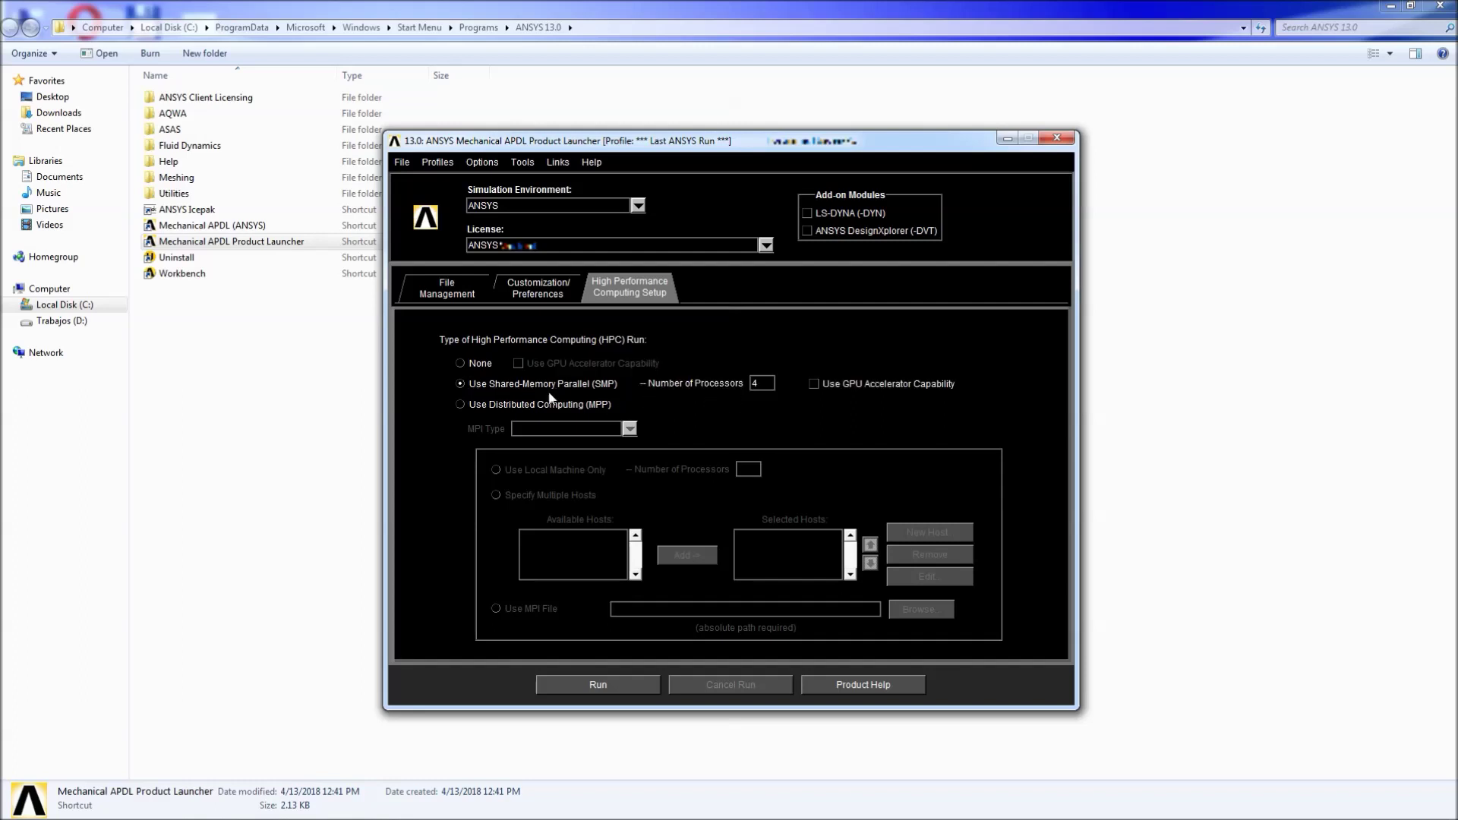
key("BackSpace")
type("50")
double_click(758, 383)
left_click(478, 366)
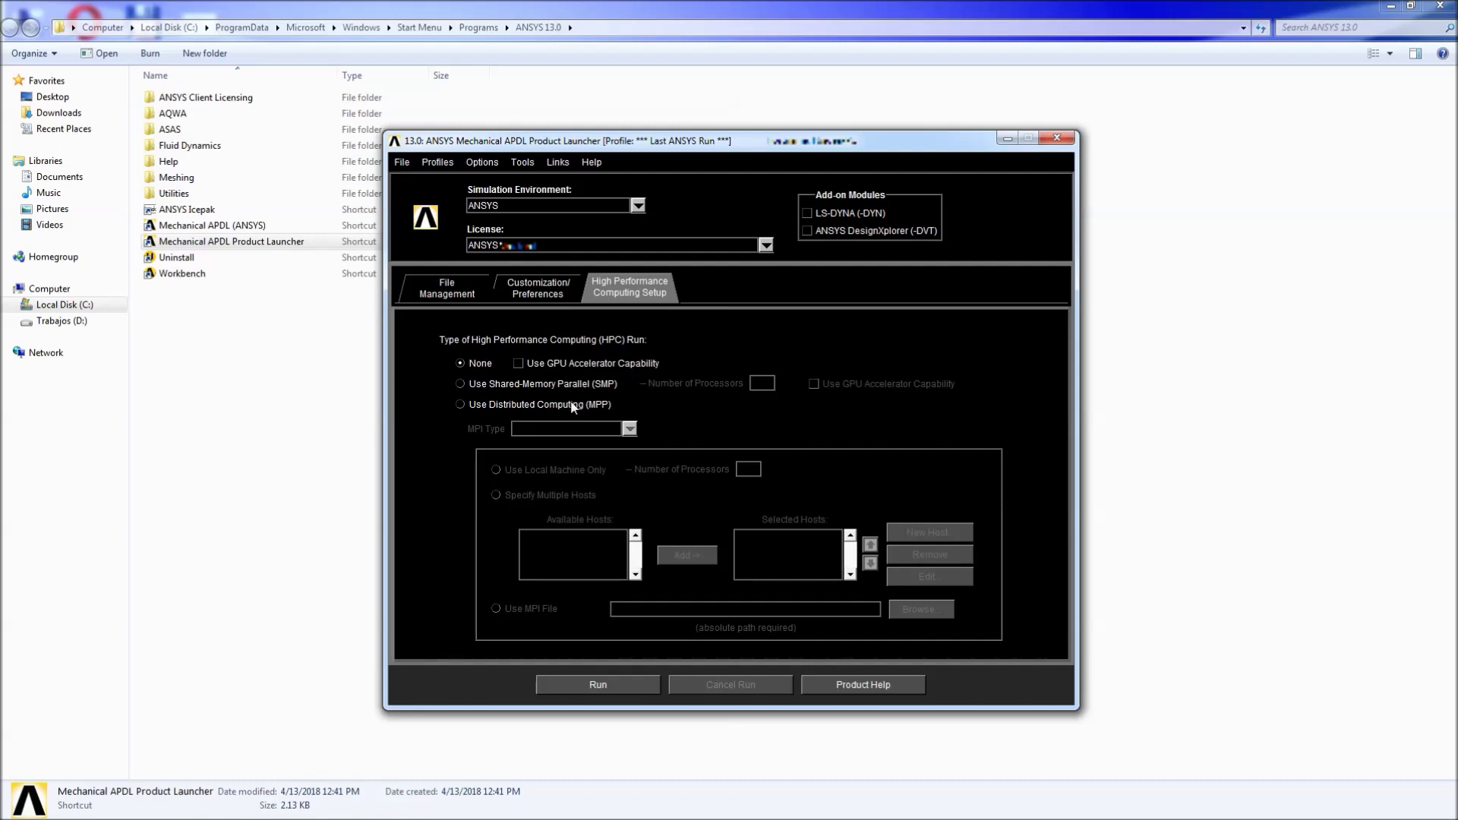
Step: Set the working directory to C:\FEMEXPERT using the Browse folder picker
left_click(456, 295)
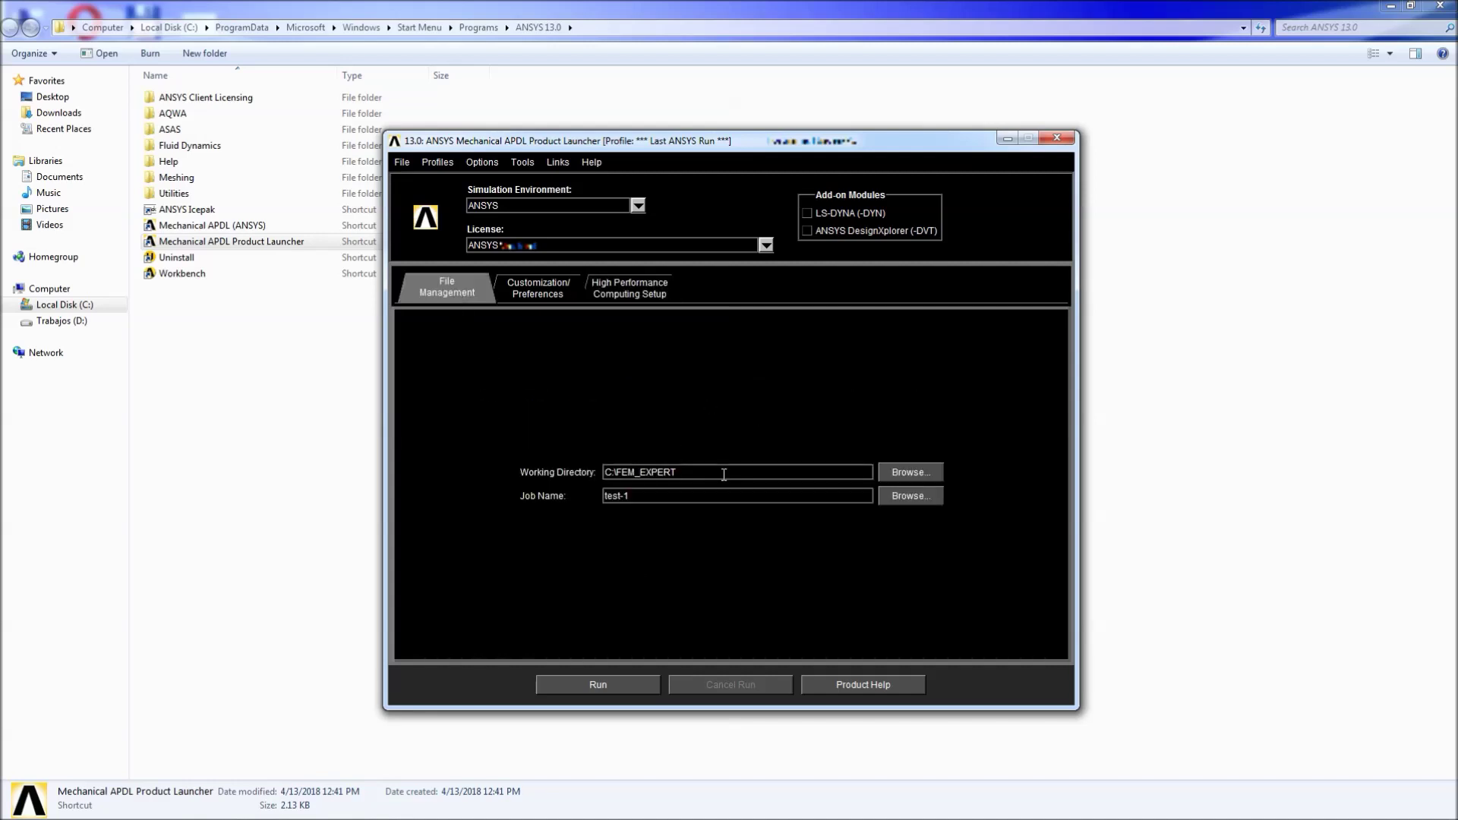
left_click_drag(723, 472, 581, 474)
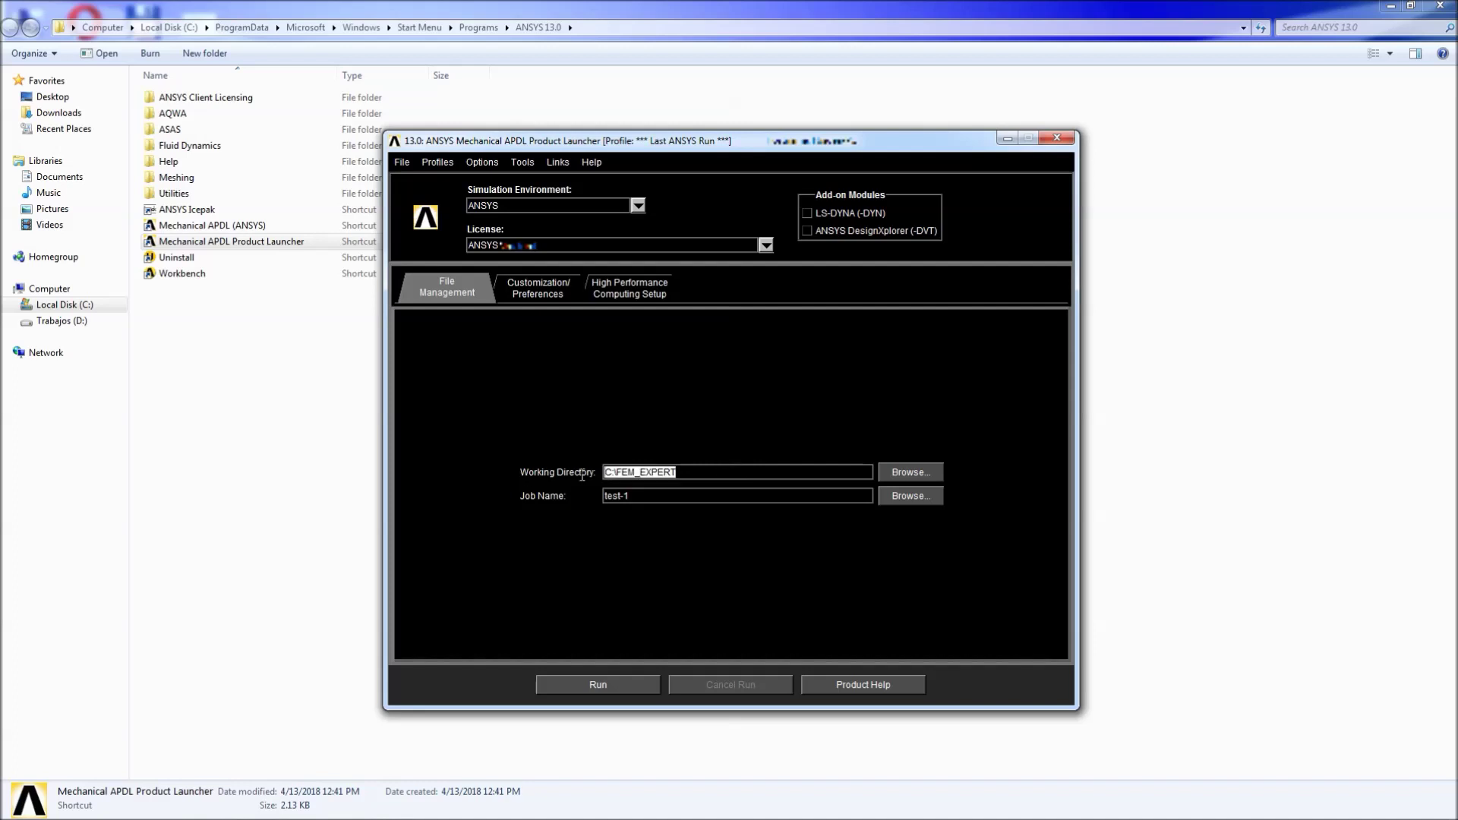
left_click(911, 473)
left_click(701, 396)
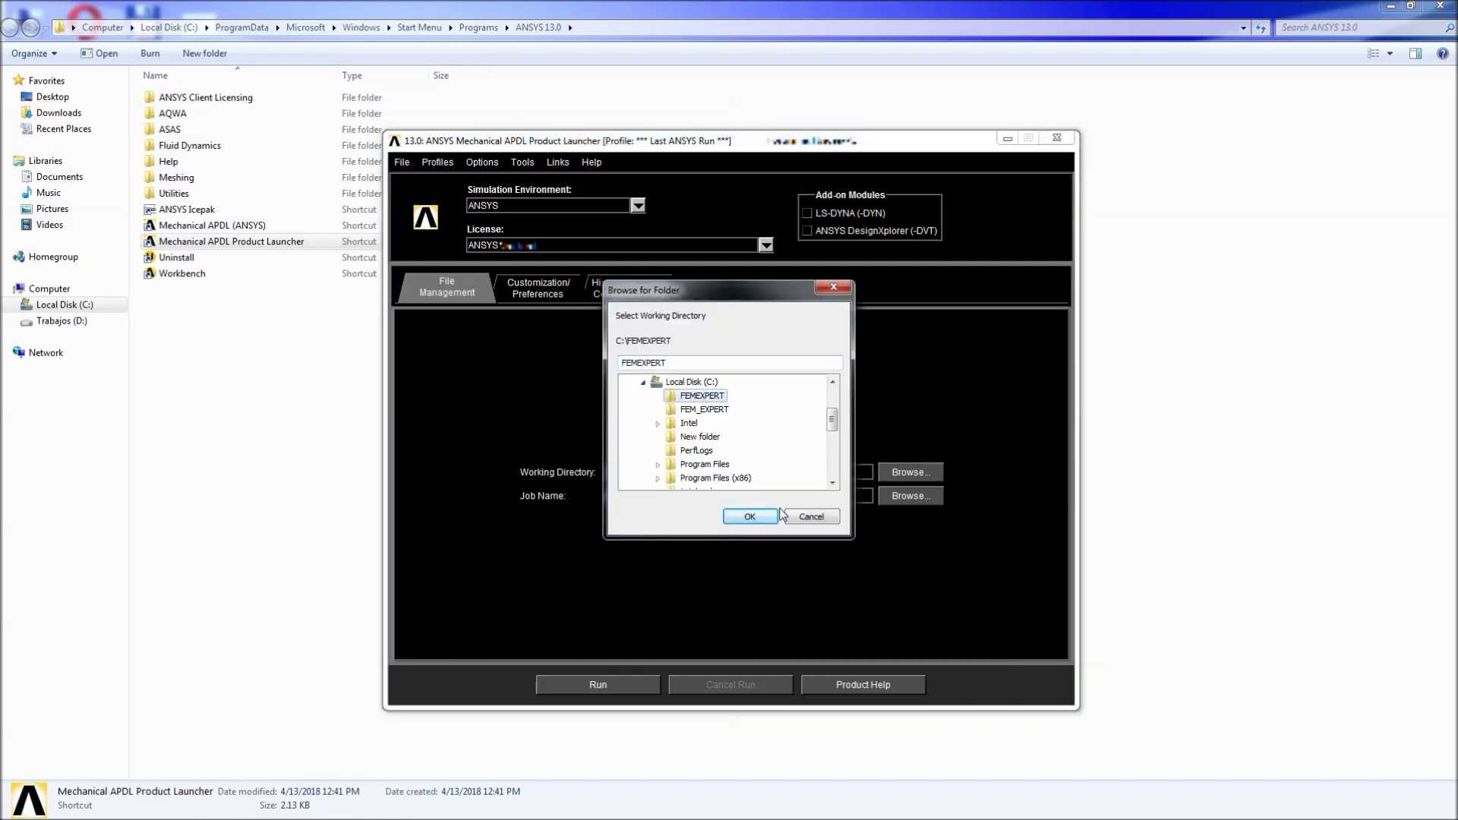
left_click(752, 518)
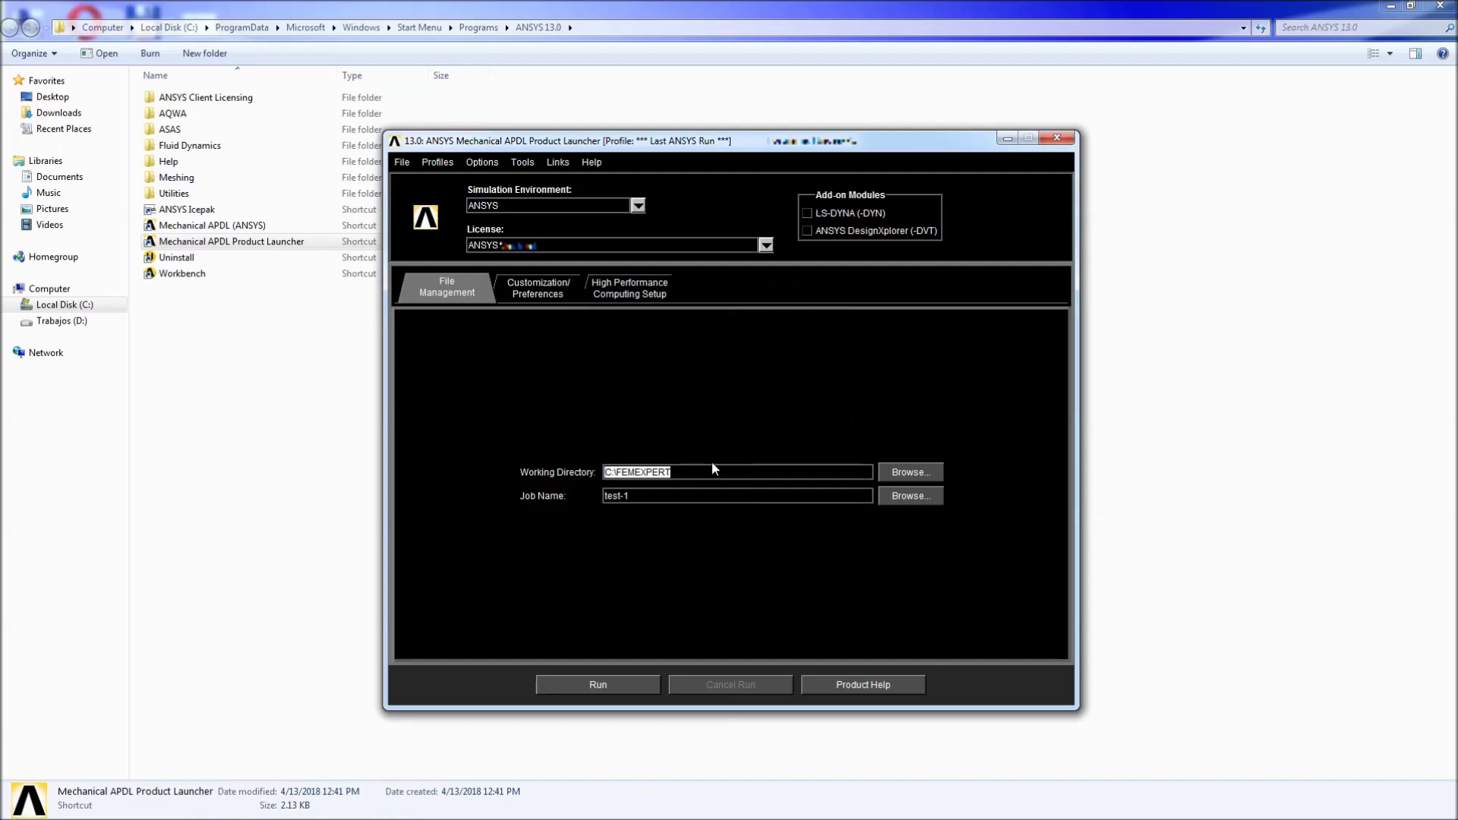
Step: Try alternate characters in the directory name, leaving it as FEMEXPERT
left_click(641, 473)
type("-")
key("BackSpace")
type("_")
key("BackSpace")
type("%")
key("BackSpace")
type("-")
key("BackSpace")
Step: Change the job name to test_1 and run ANSYS with these settings
left_click(676, 467)
key("BackSpace")
key("BackSpace")
key("BackSpace")
type("_1")
left_click(614, 681)
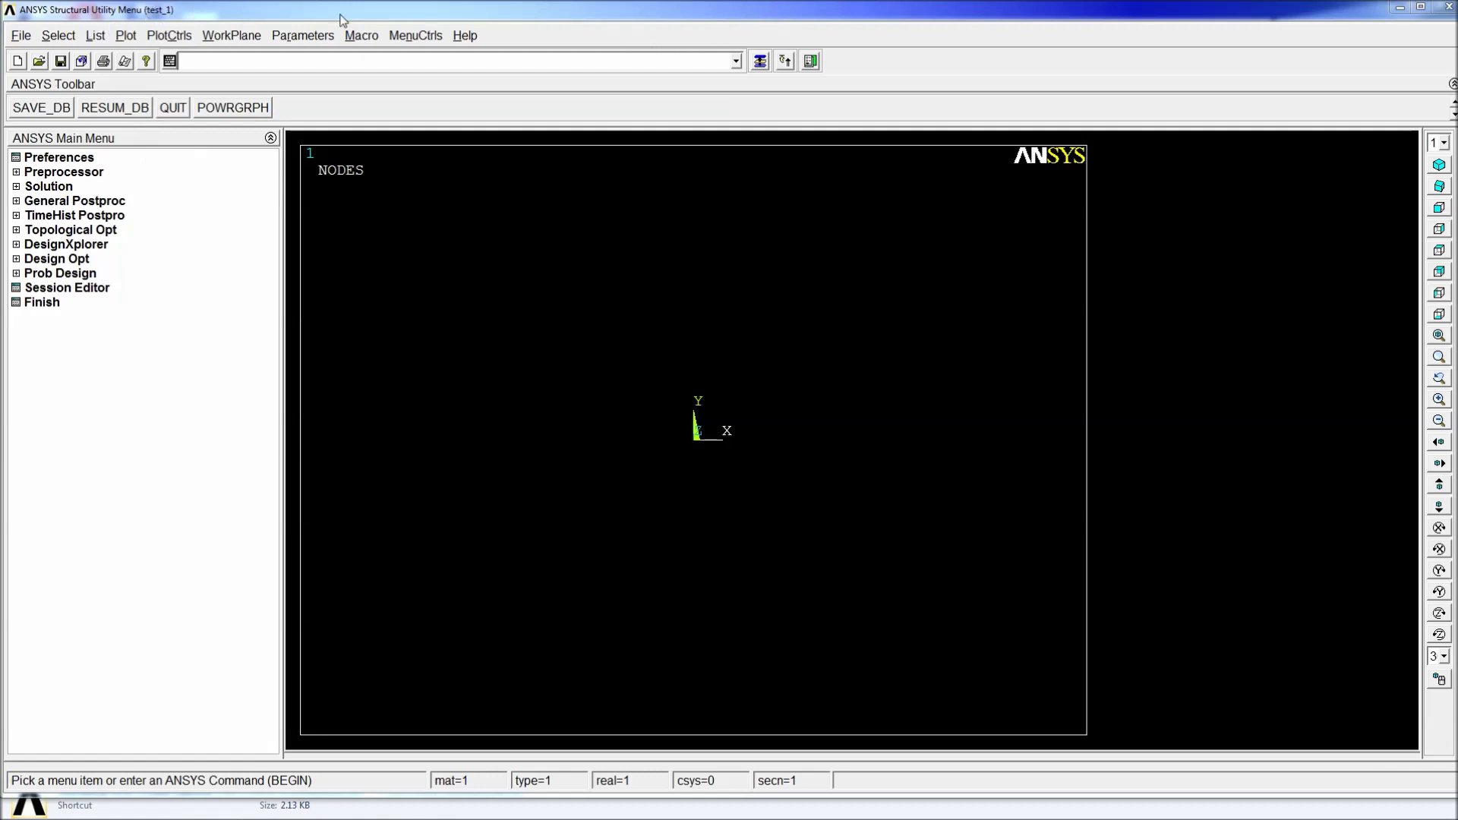
Step: Browse FEMEXPERT for ANSYS database (*.db) files, finding none yet
left_click(38, 62)
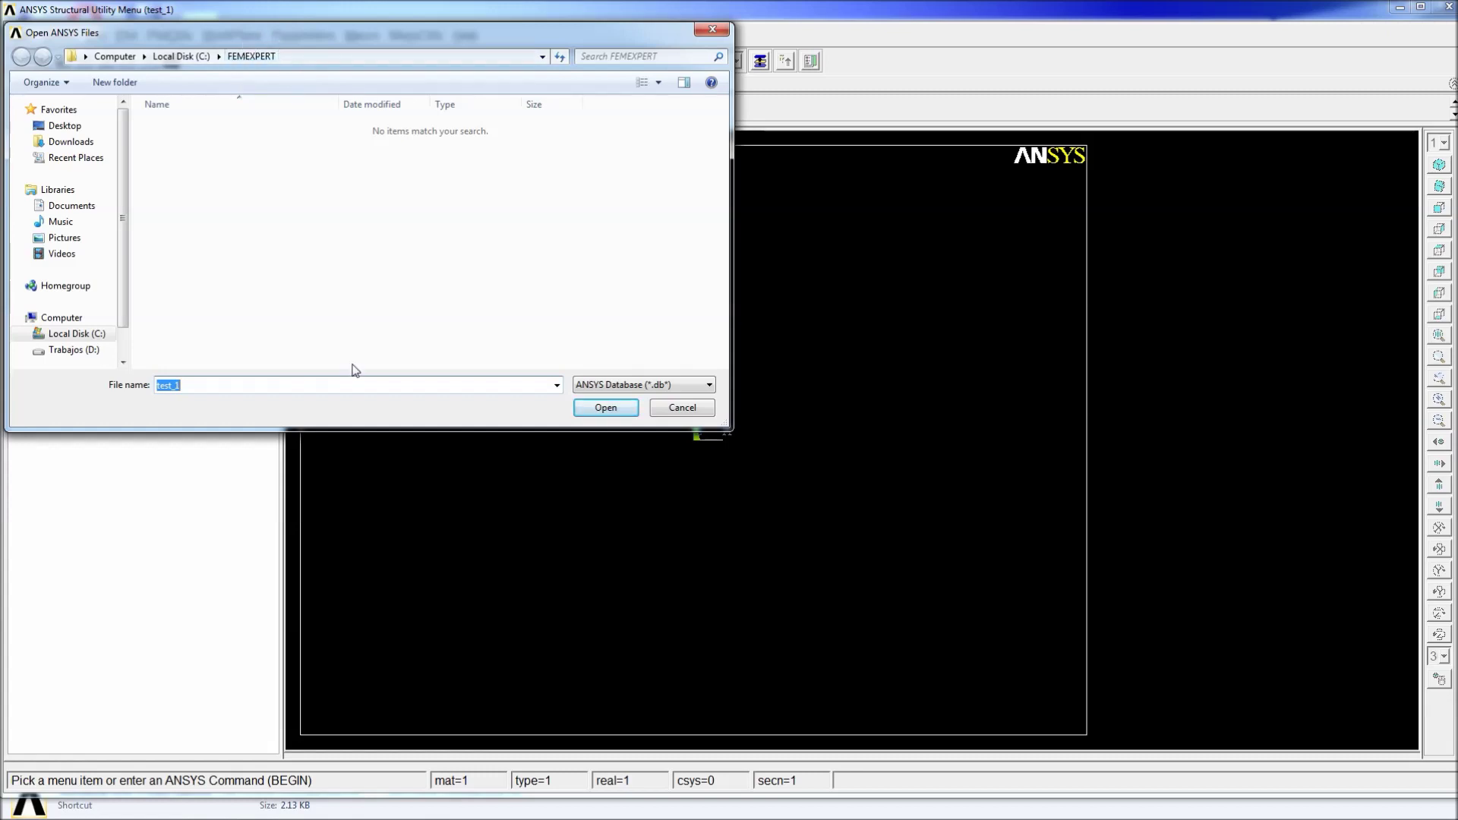
Step: Recheck FEMEXPERT in the Open dialog, find test_1.db there, and cancel back to the session
left_click(661, 408)
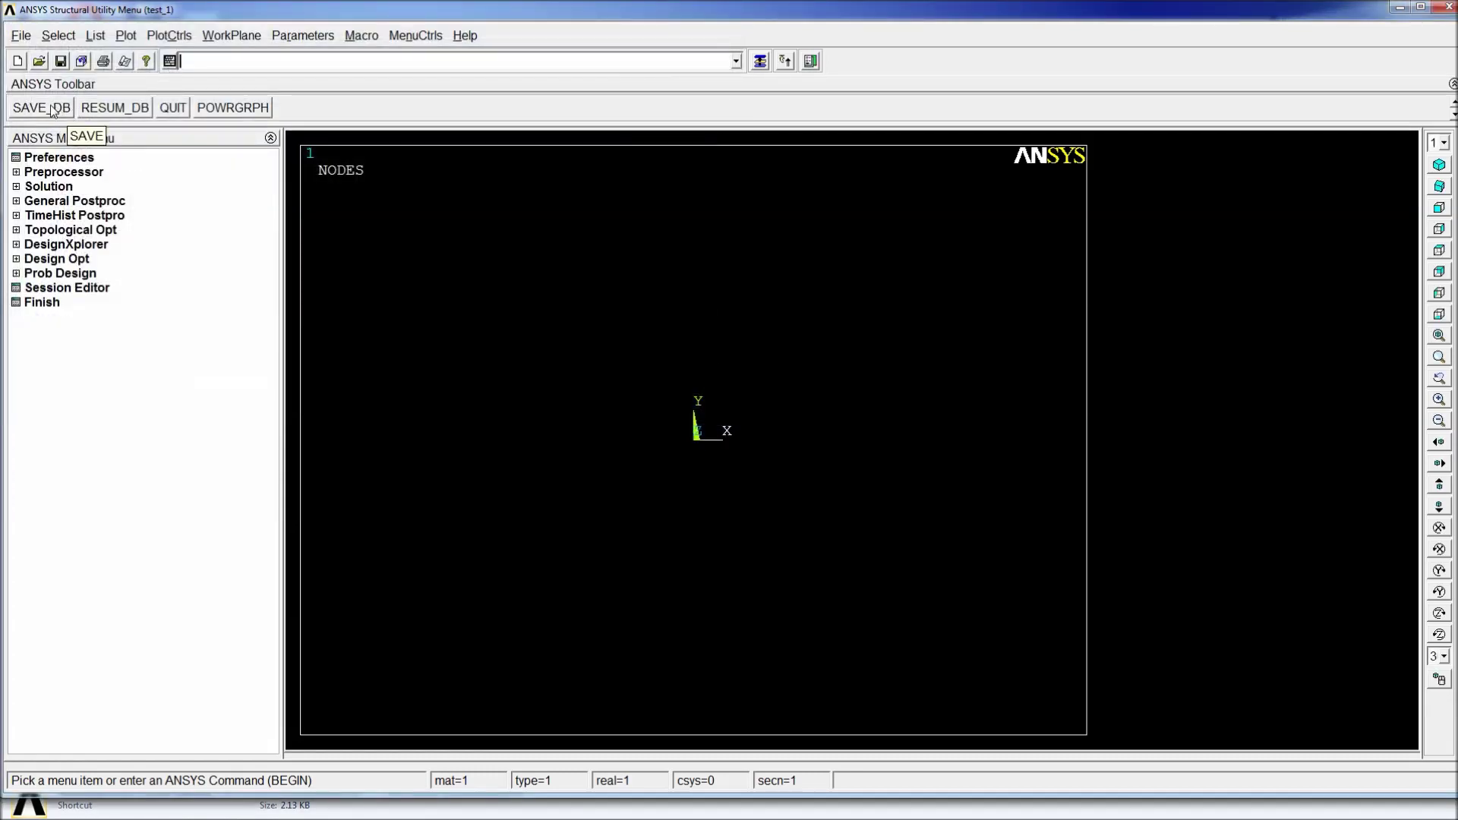
left_click(39, 61)
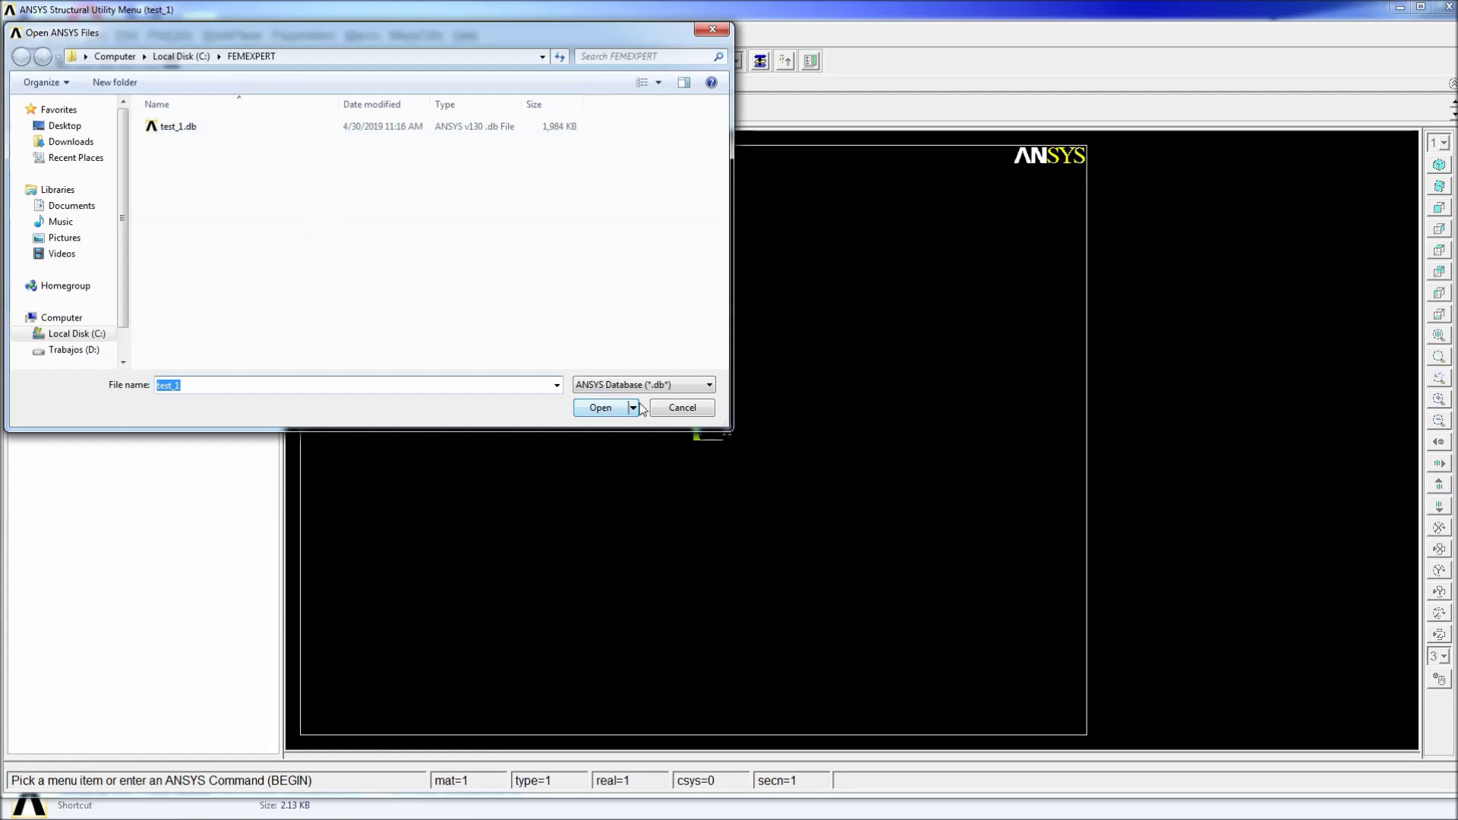
left_click(673, 408)
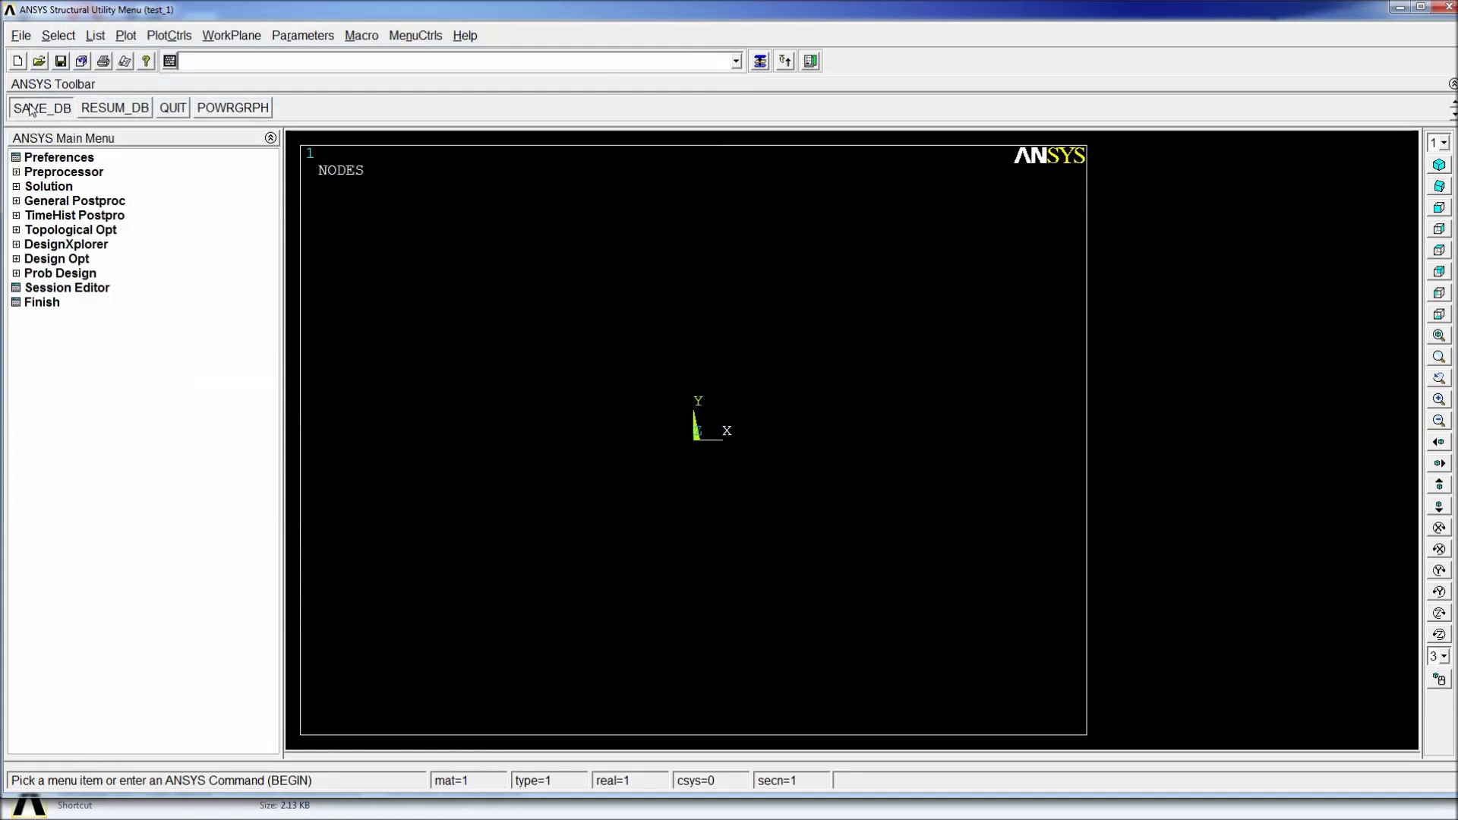
left_click(39, 61)
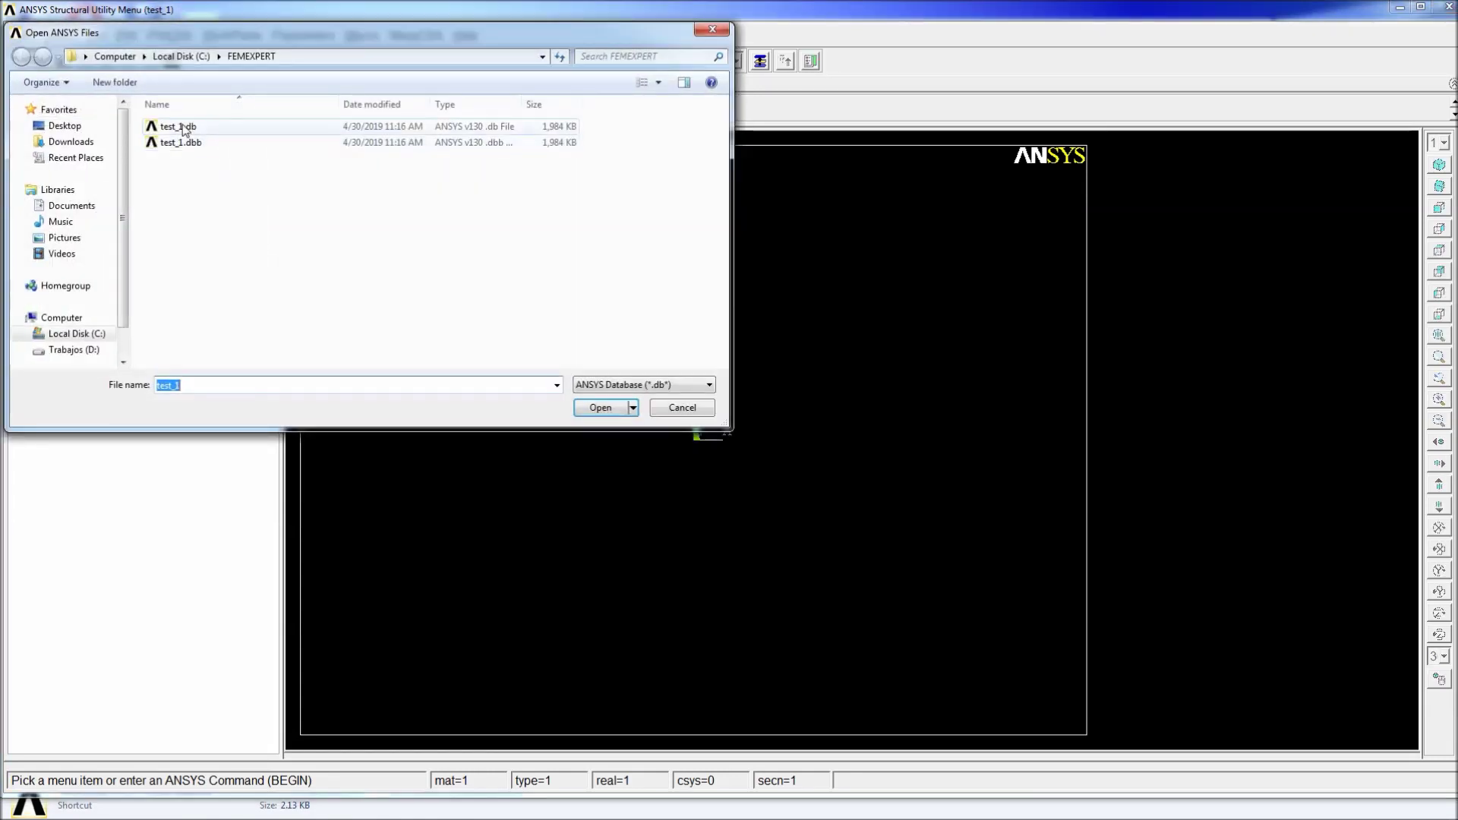
left_click(185, 128)
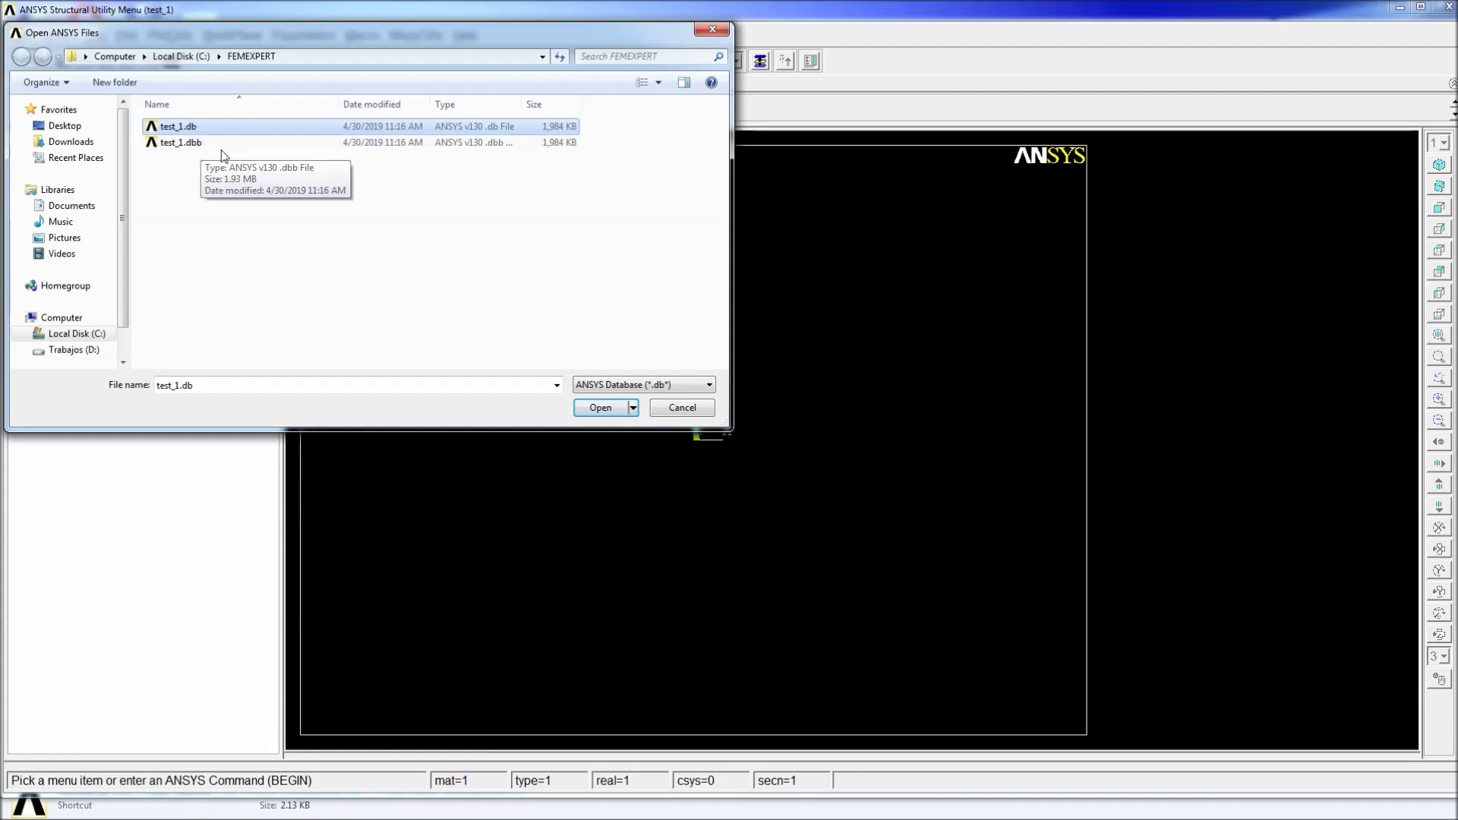
left_click(693, 408)
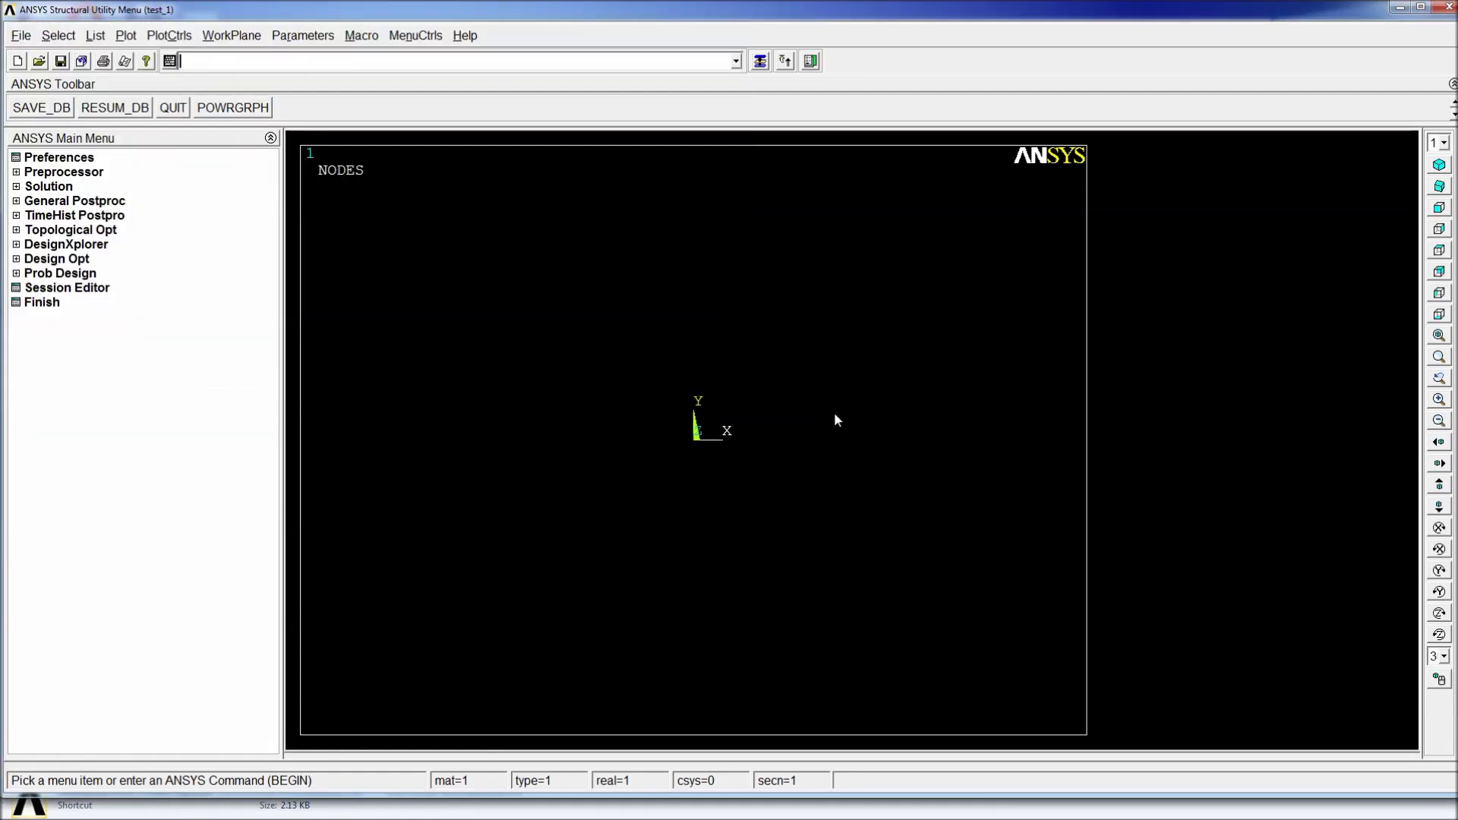